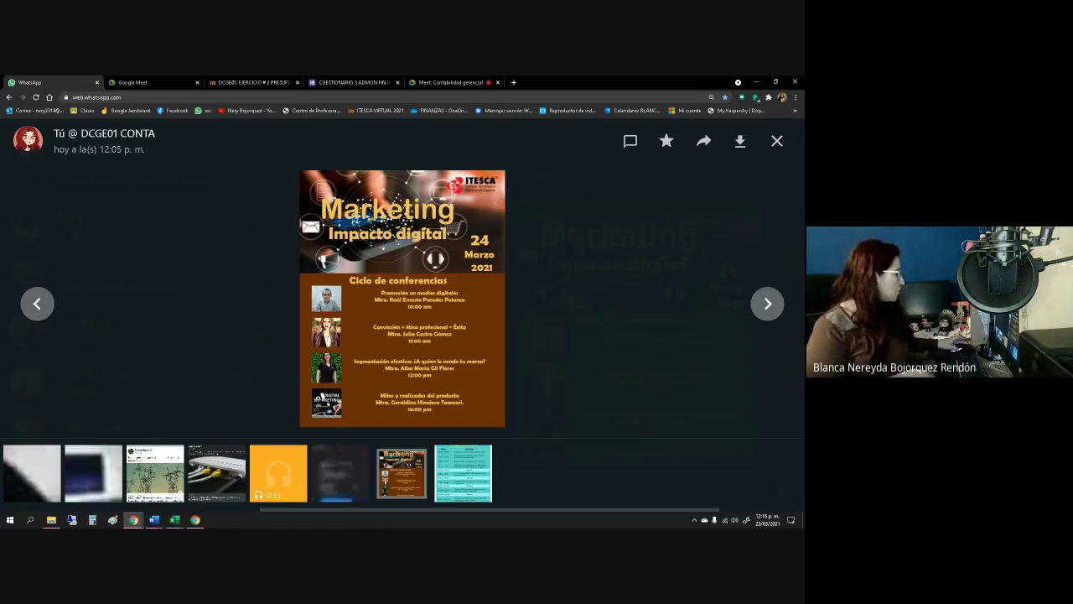
Switch to the FORMATO DE PRESUPUESTO FINANCIERO workbook in Excel and open the Hoja3 sheet.
mouse_move(174, 519)
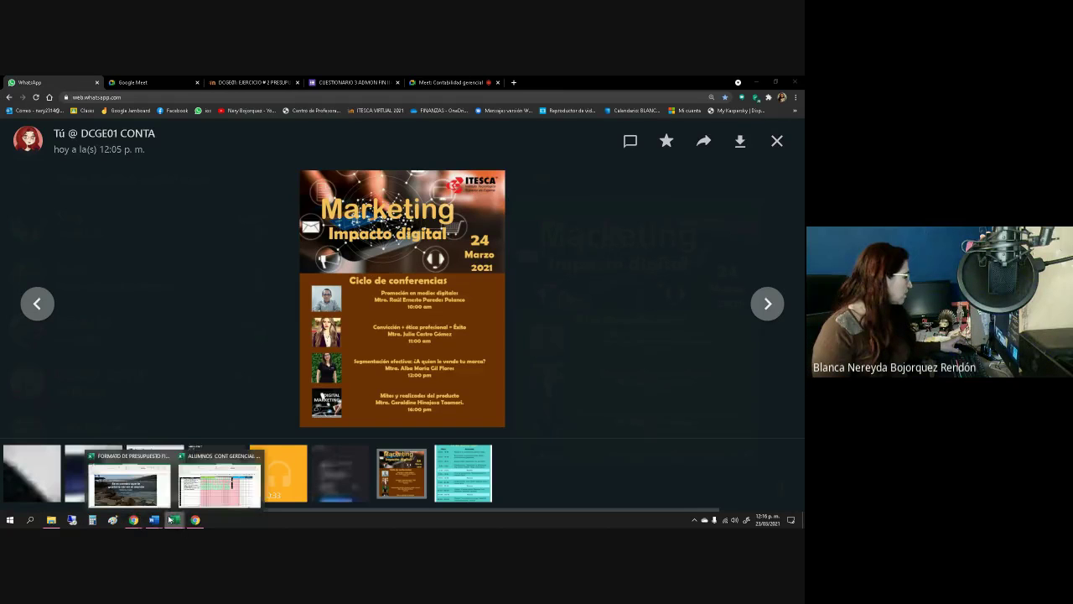
left_click(139, 499)
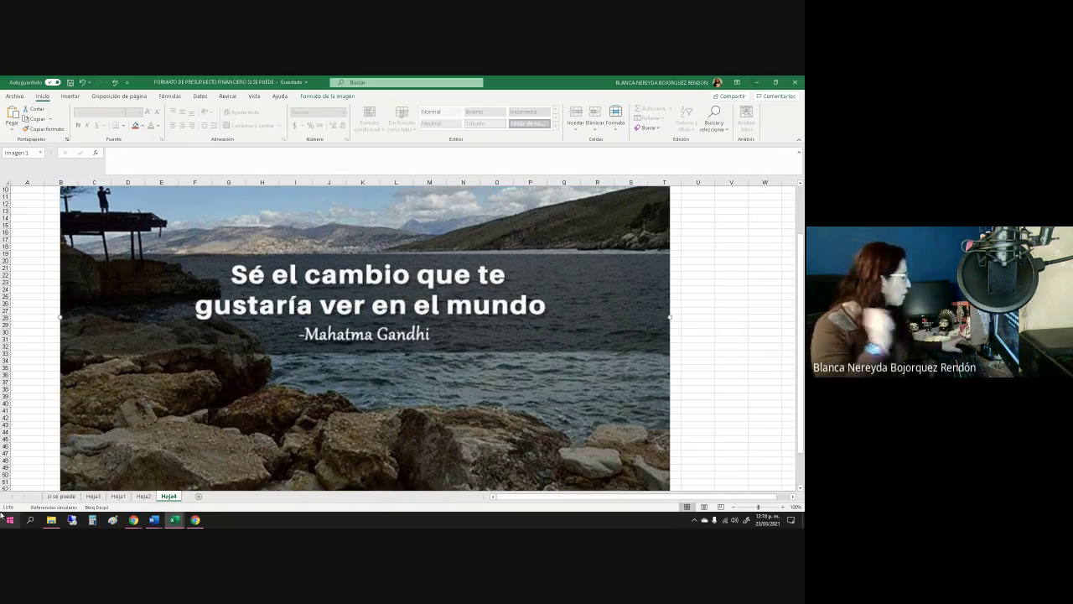
left_click(72, 496)
left_click(93, 497)
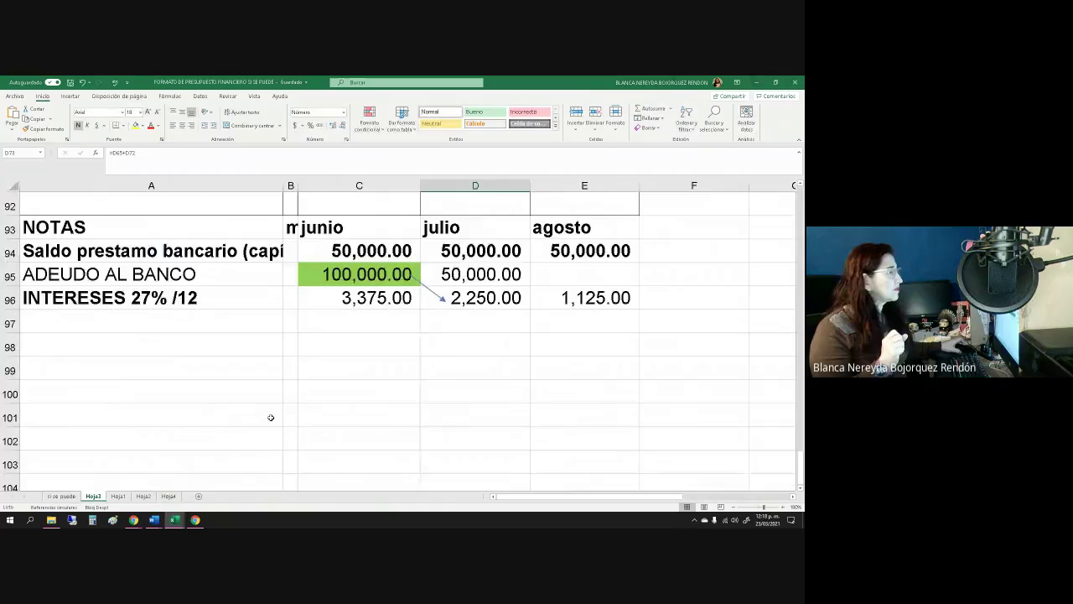
Widen column B so the mayo figures in the NOTAS section can be read in full.
scroll(271, 416, "up", 1)
scroll(268, 412, "up", 2)
scroll(266, 415, "down", 2)
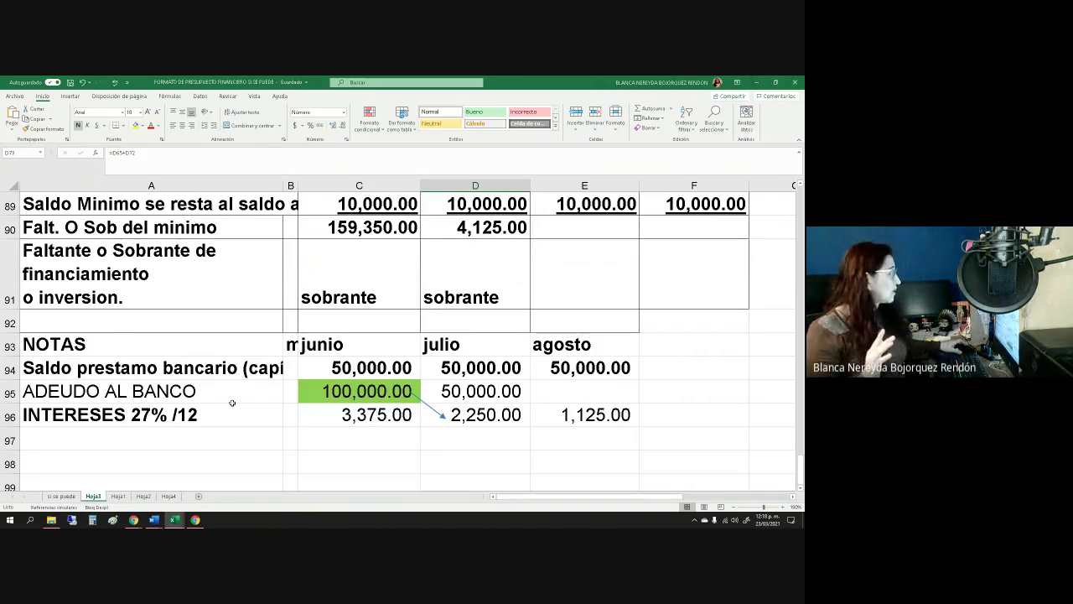
scroll(232, 402, "up", 1)
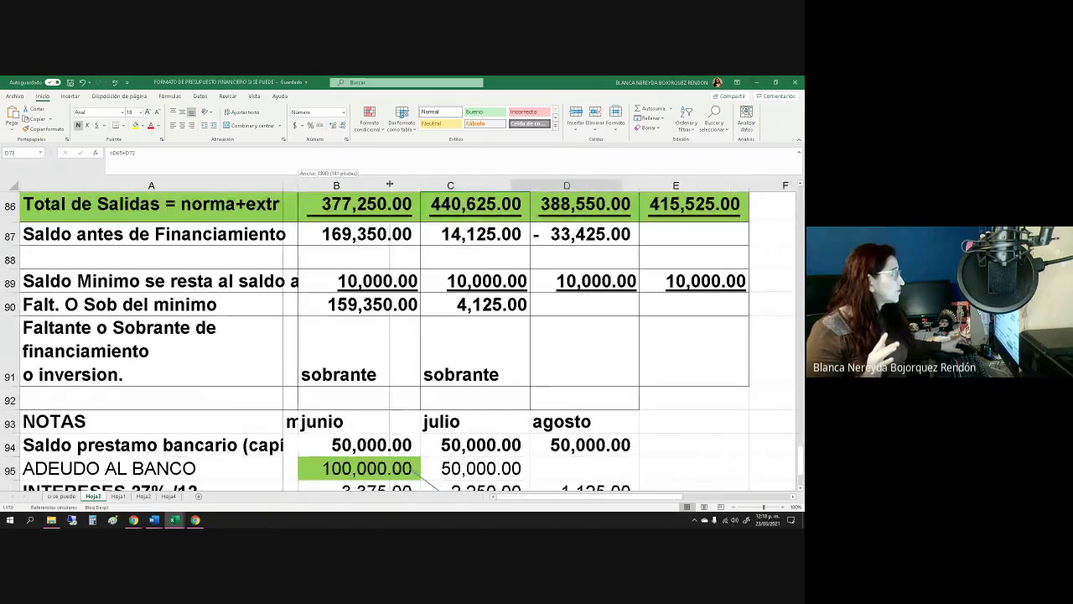
left_click_drag(299, 184, 408, 182)
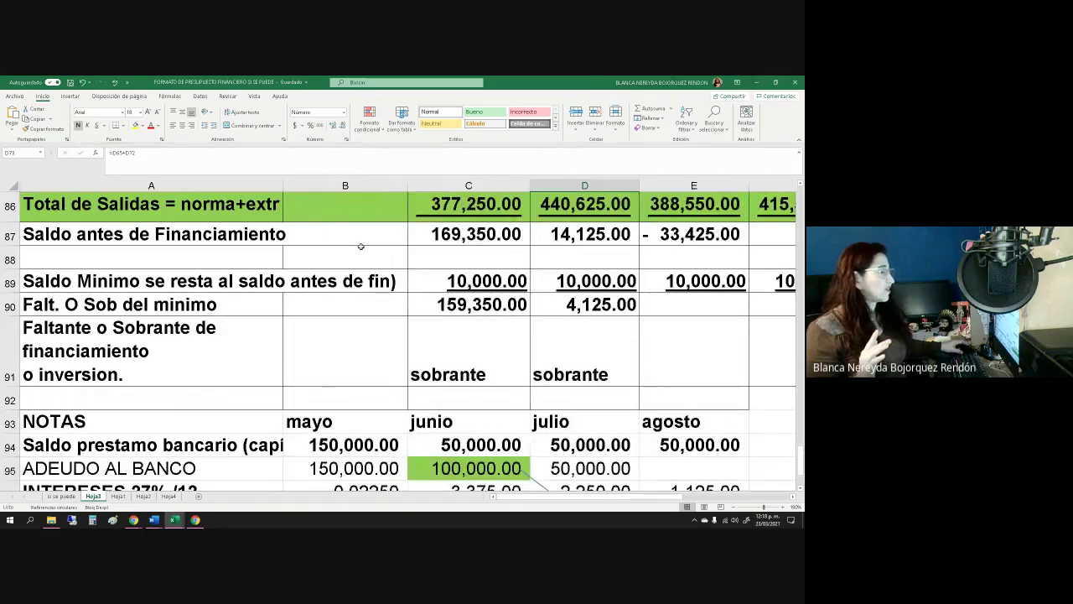
scroll(360, 247, "down", 1)
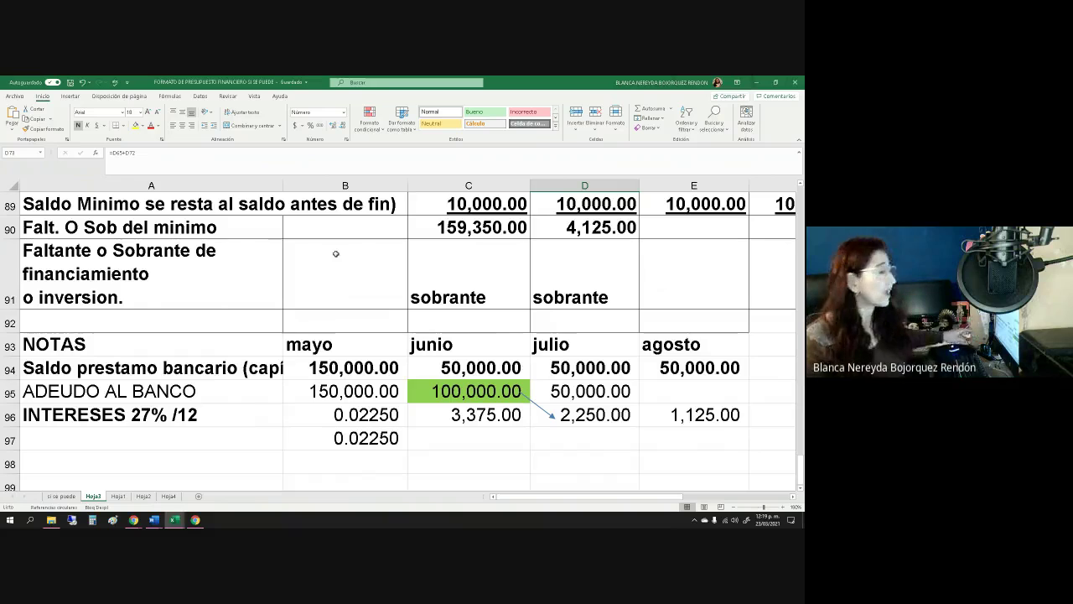
Examine the mayo and junio loan capital, bank debt and interest cells in the NOTAS section.
left_click(340, 366)
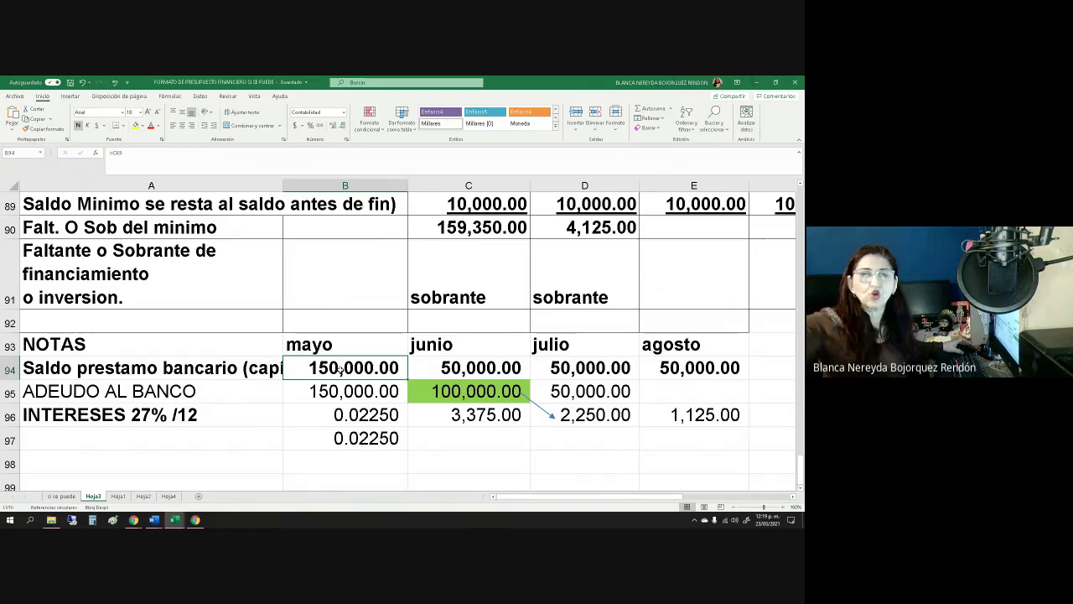
key("Right")
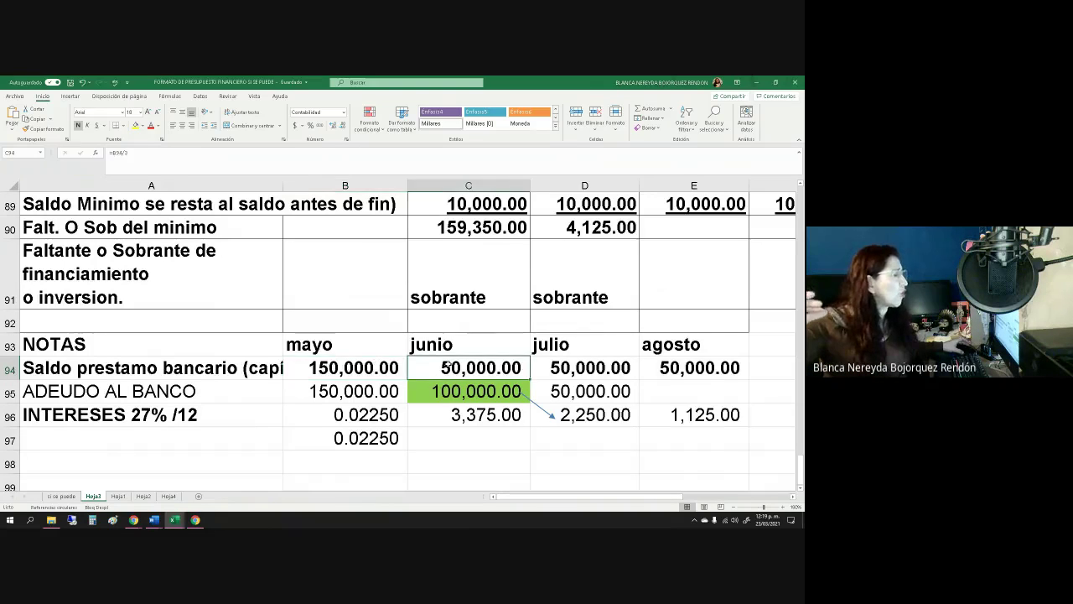
left_click(332, 372)
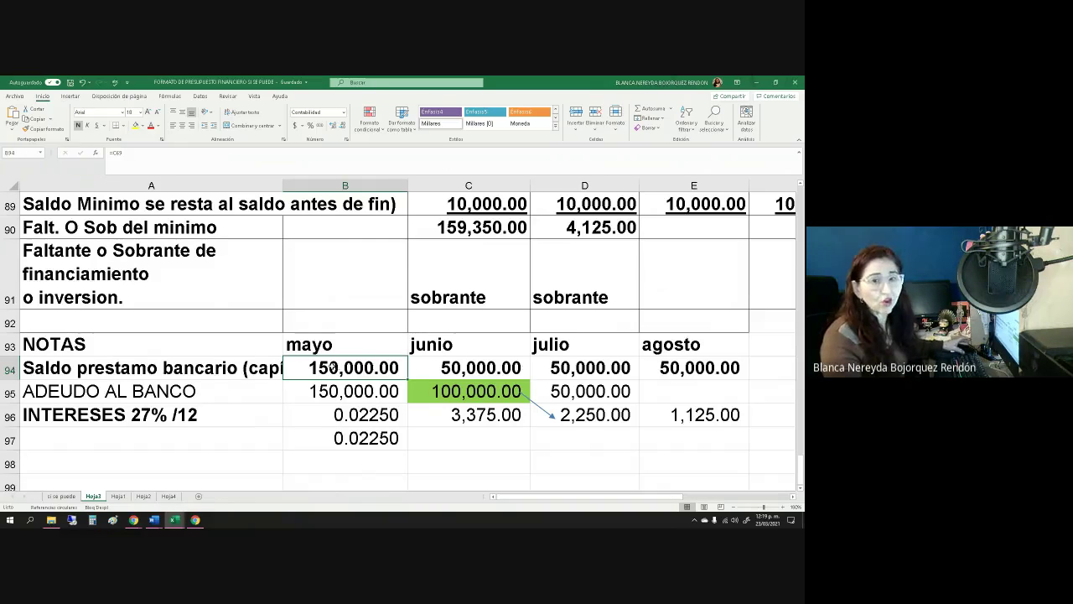
left_click(490, 364)
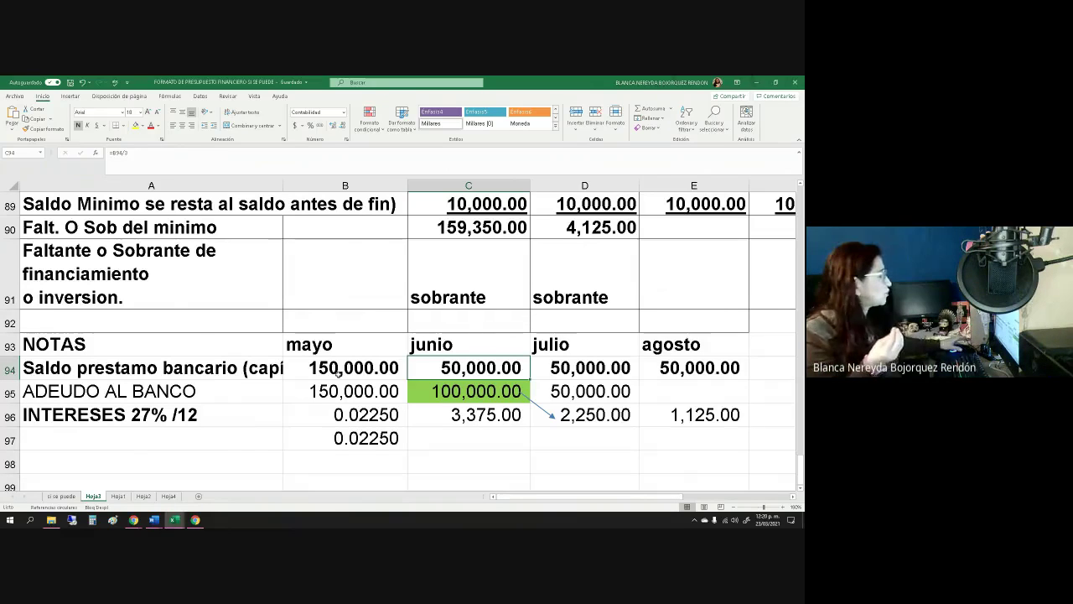
left_click(119, 418)
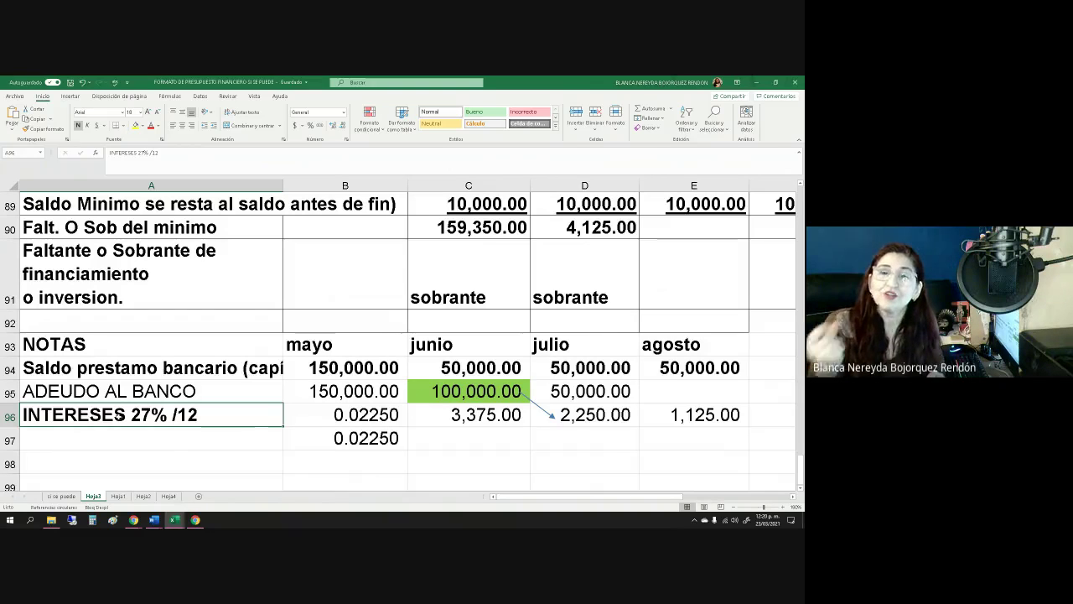
left_click(459, 416)
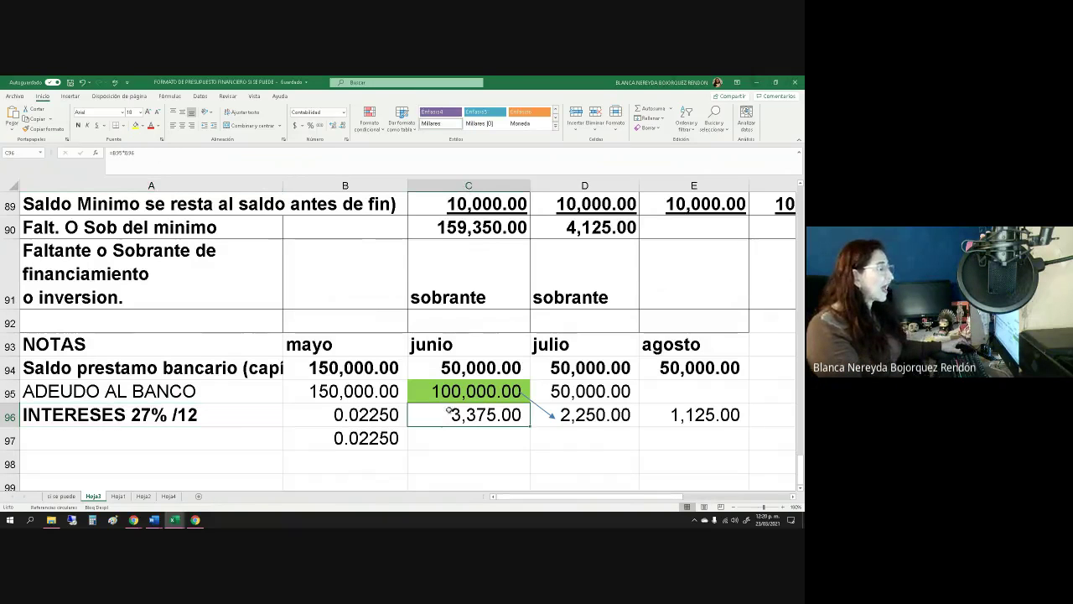
left_click(313, 395)
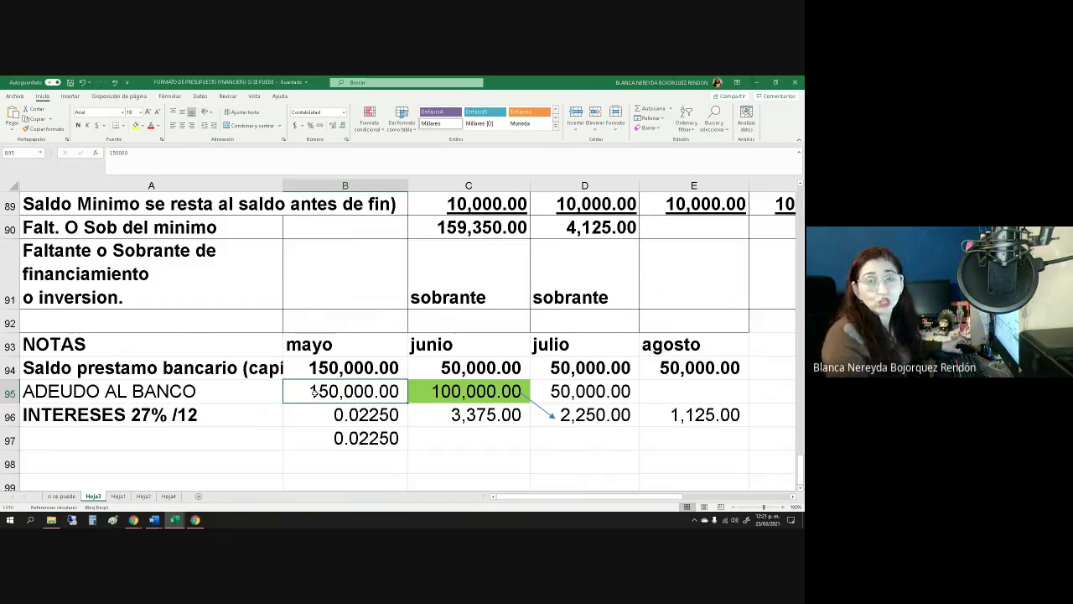
Re-enter the junio interest in C96 as the mayo bank debt times the monthly rate, =B95*B96.
left_click(454, 415)
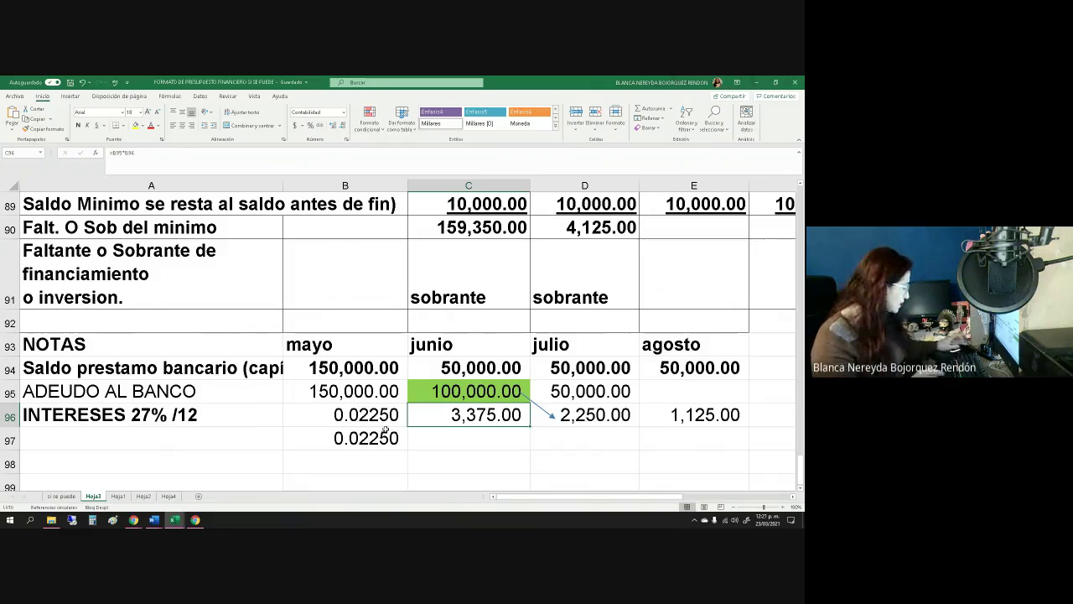
type("=")
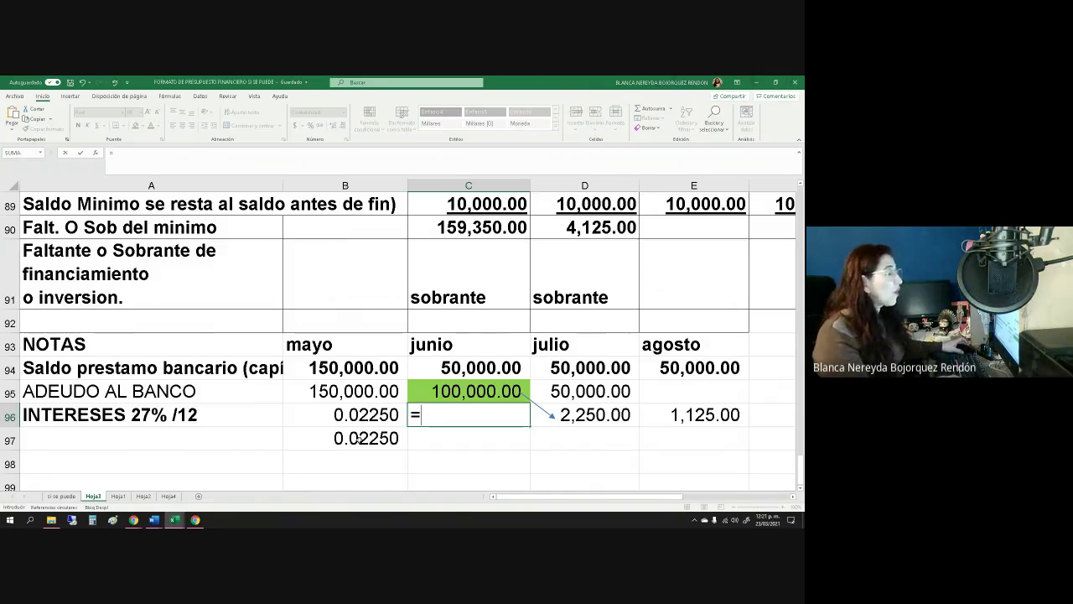
left_click(325, 391)
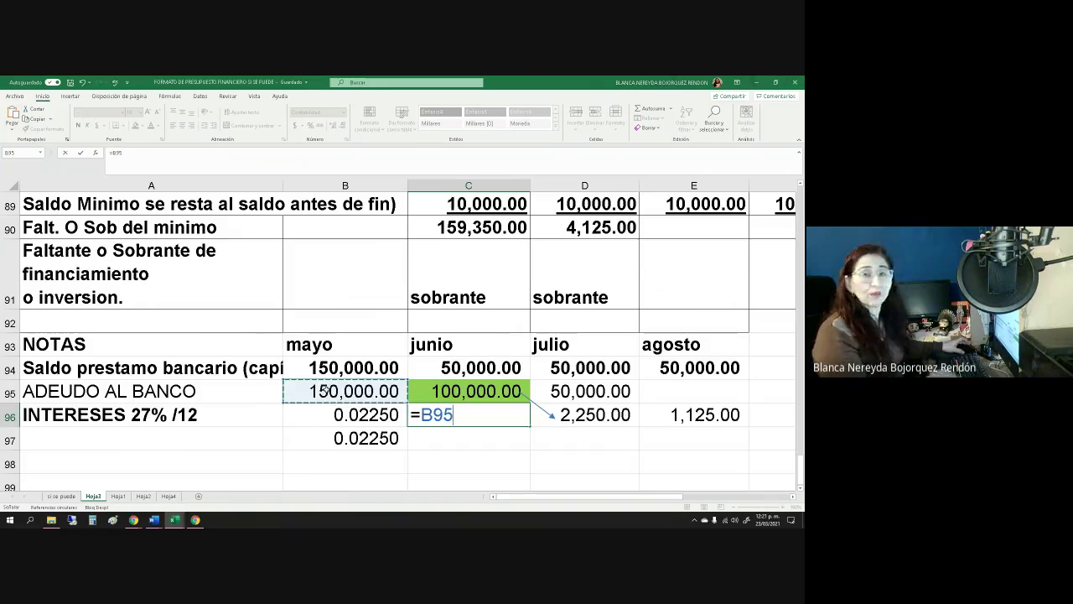
type("*")
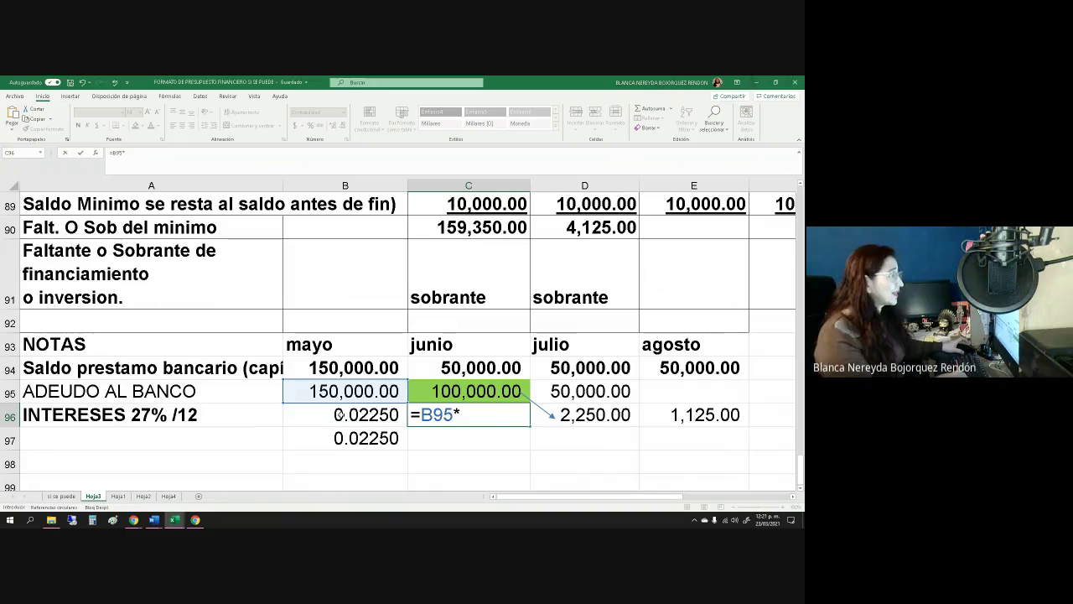
left_click(340, 415)
key("Return")
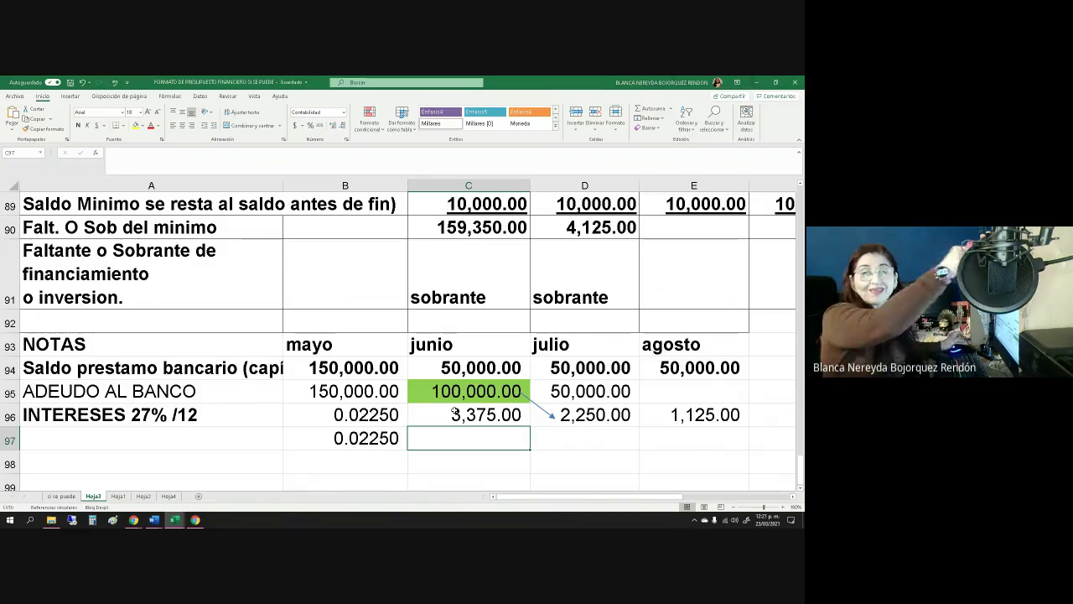
Examine the column D loan payment, interest payment, normal and extraordinary outflow totals, and overall Total de Salidas.
scroll(284, 312, "up", 3)
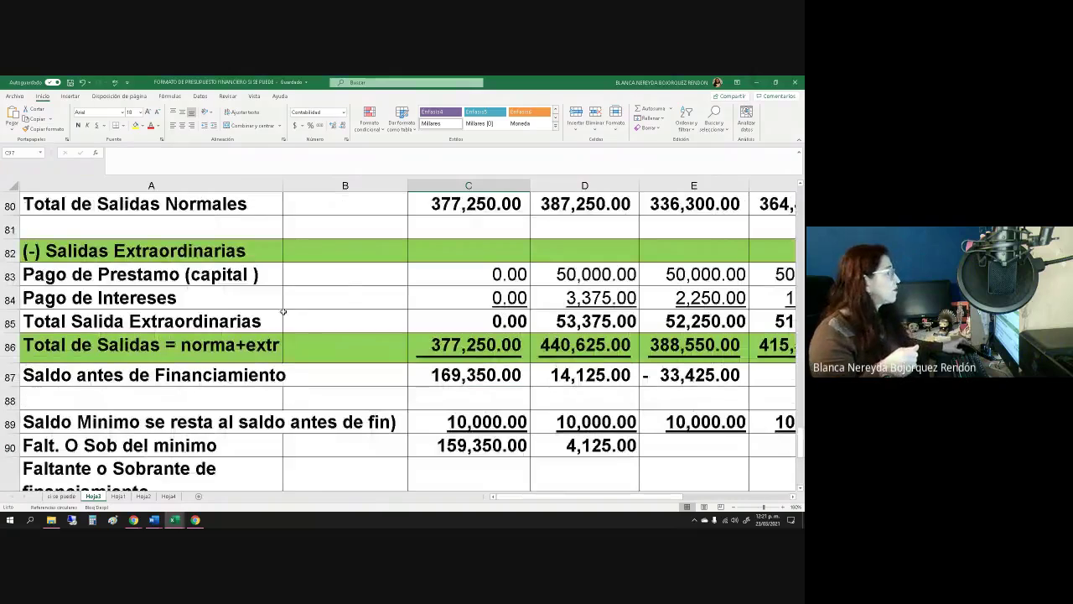
left_click(585, 271)
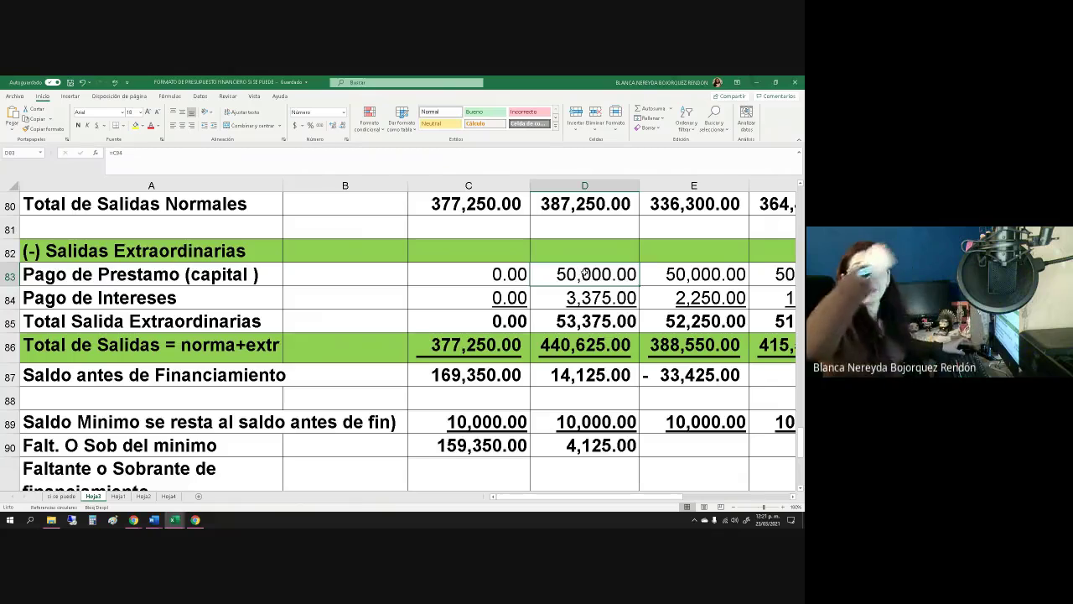
left_click(570, 300)
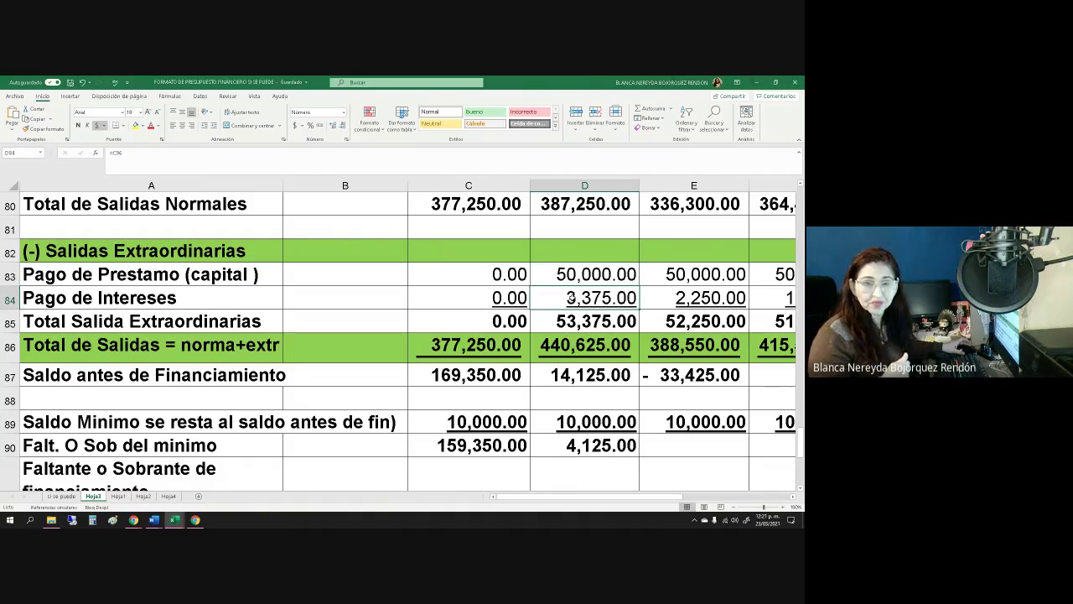
left_click(569, 322)
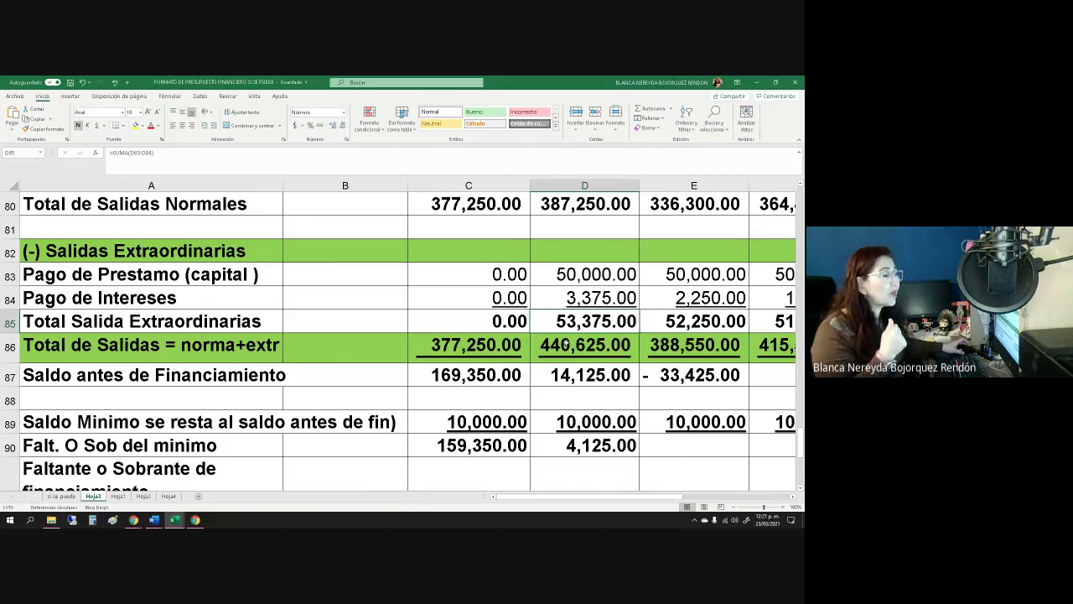
left_click(566, 344)
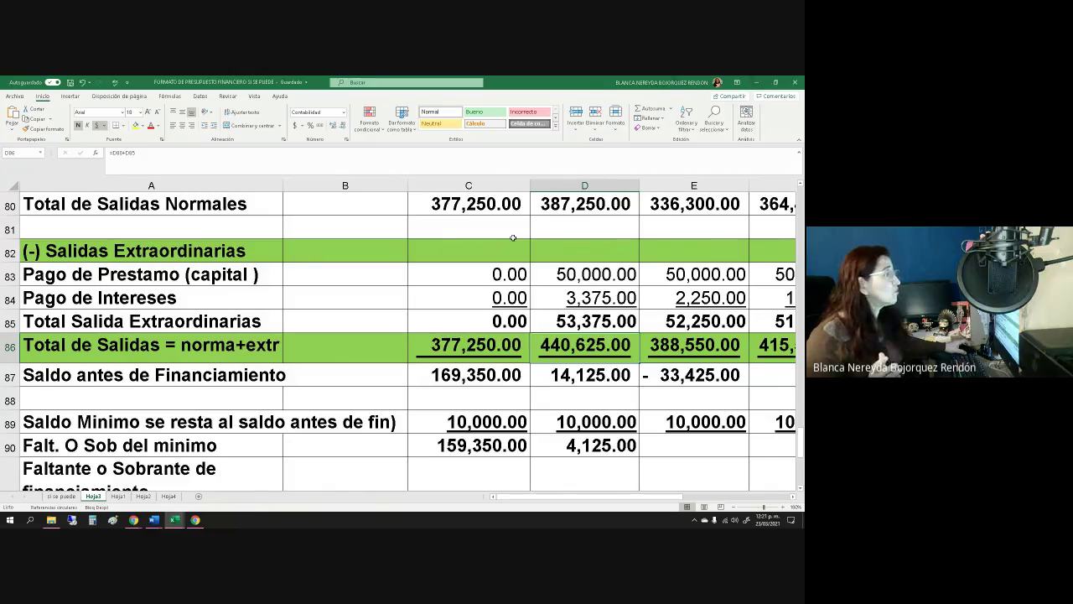
scroll(512, 238, "up", 1)
left_click(549, 277)
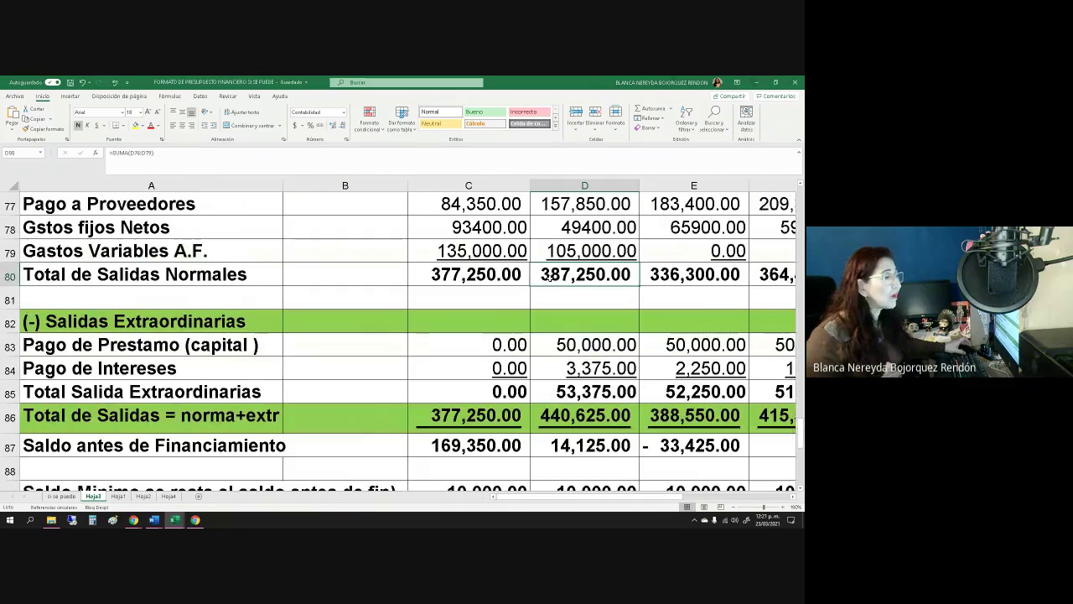
left_click(570, 396)
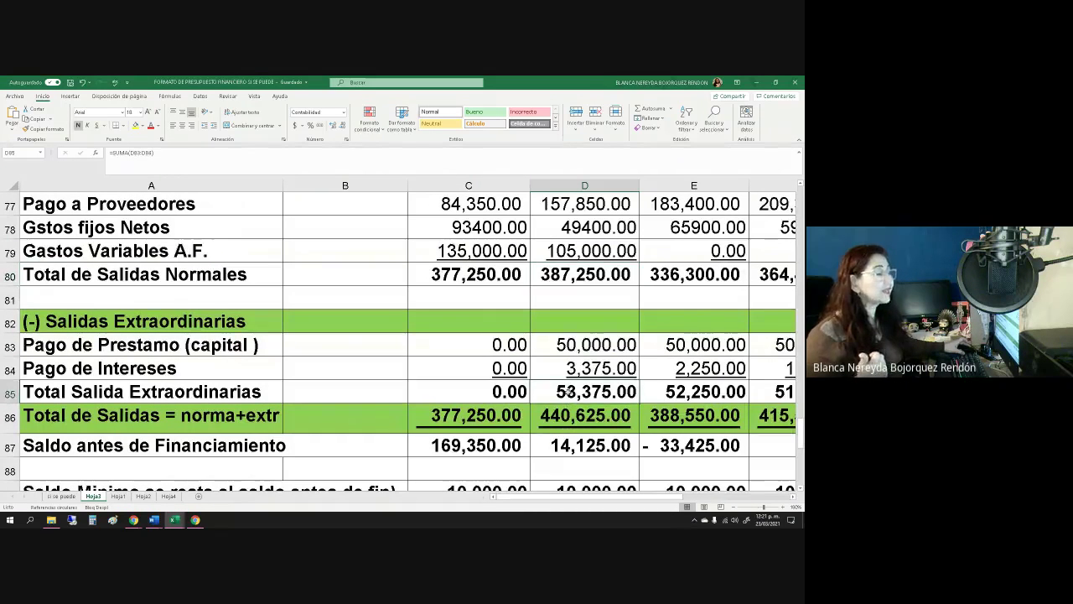
left_click(560, 426)
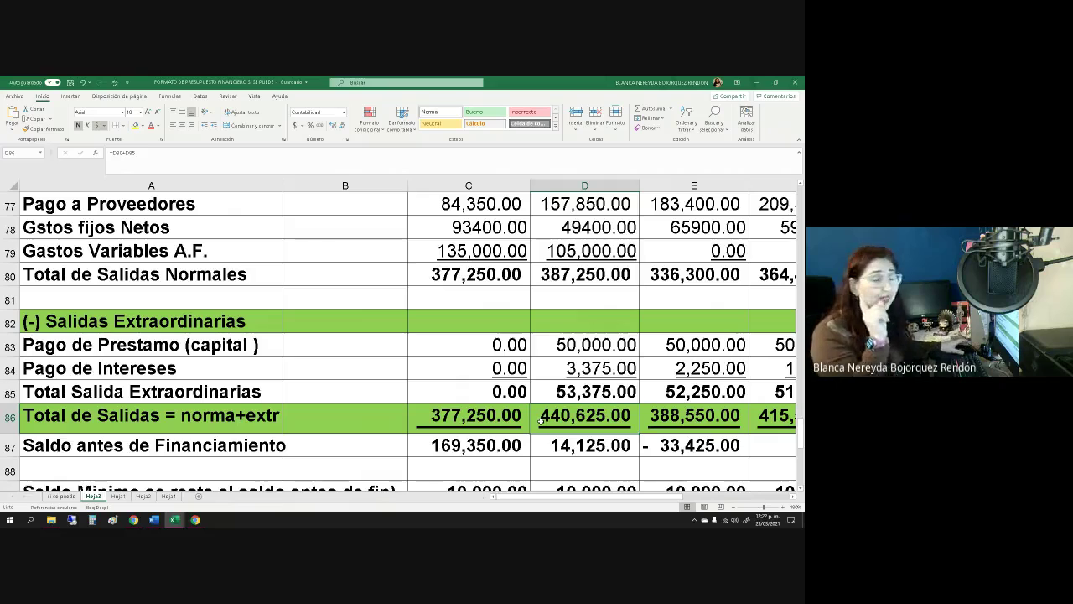
Clear the Saldo antes de Financiamiento formula in cell D87.
left_click(590, 448)
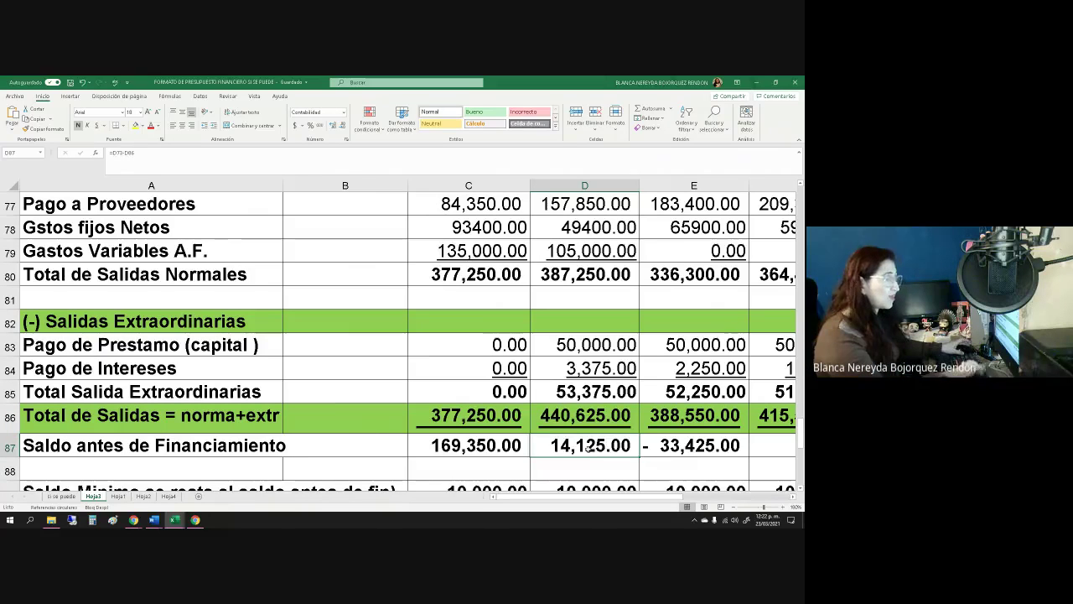
key("BackSpace")
key("Return")
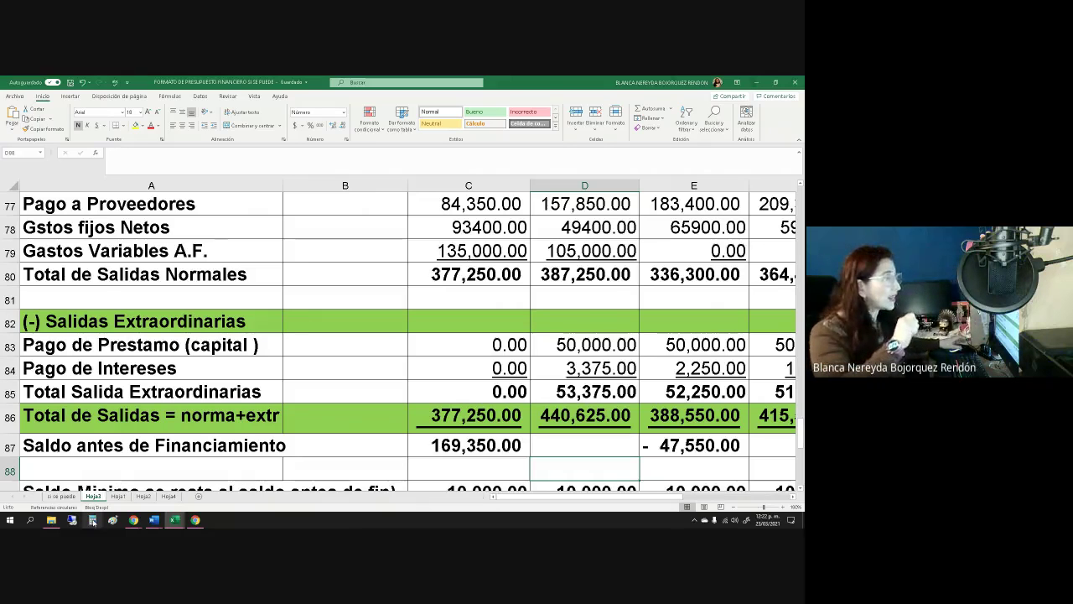
Examine how Total Dinero Disponible in D73 combines the column D totals of normal and extra inflows.
scroll(571, 344, "up", 3)
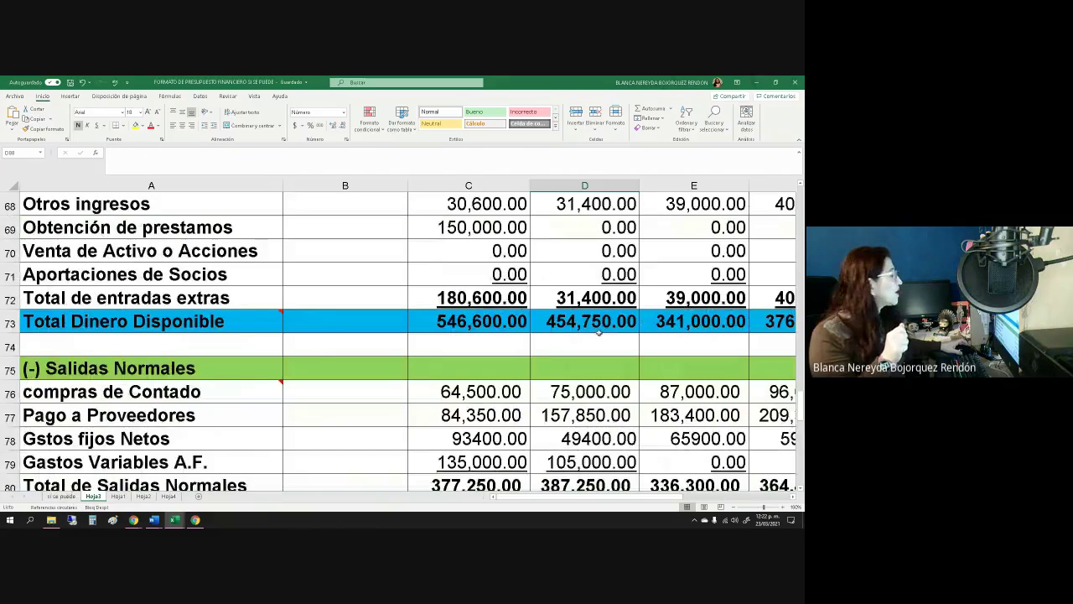
left_click(549, 327)
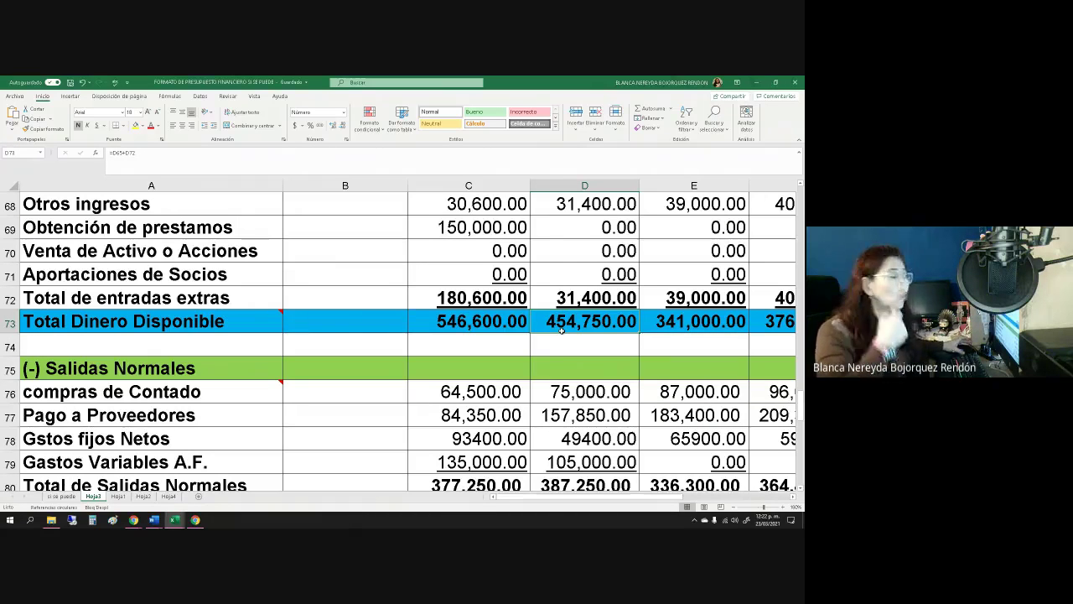
scroll(553, 331, "up", 2)
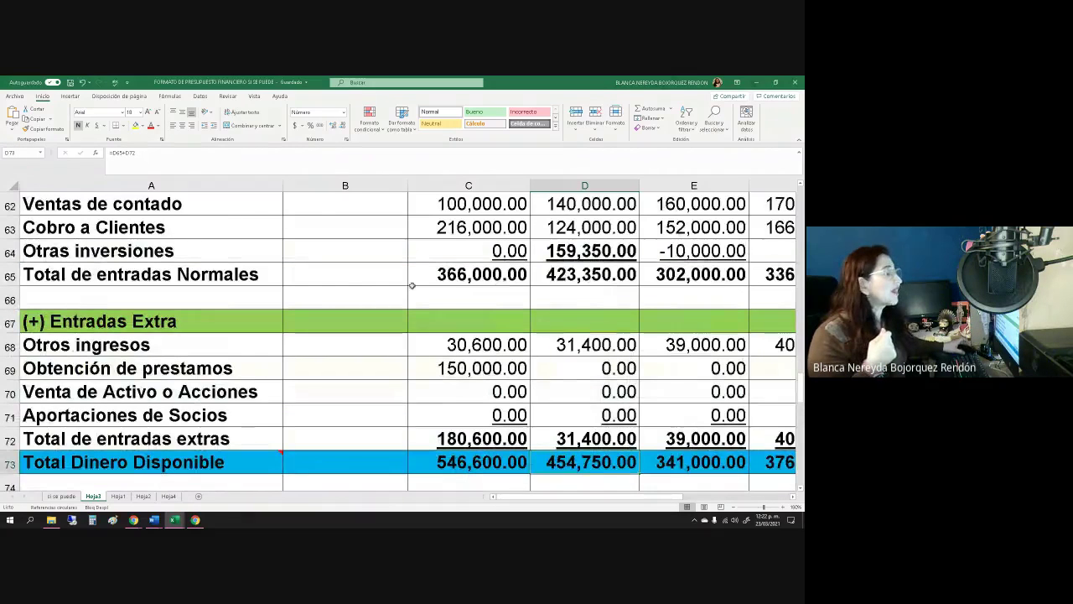
left_click(569, 274)
scroll(569, 275, "down", 2)
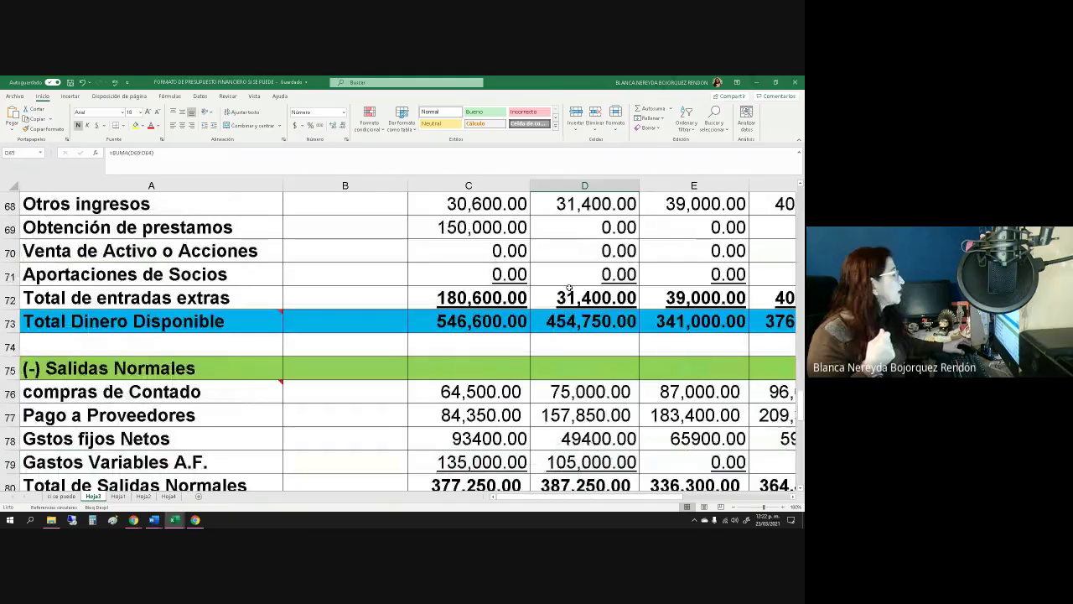
left_click(558, 296)
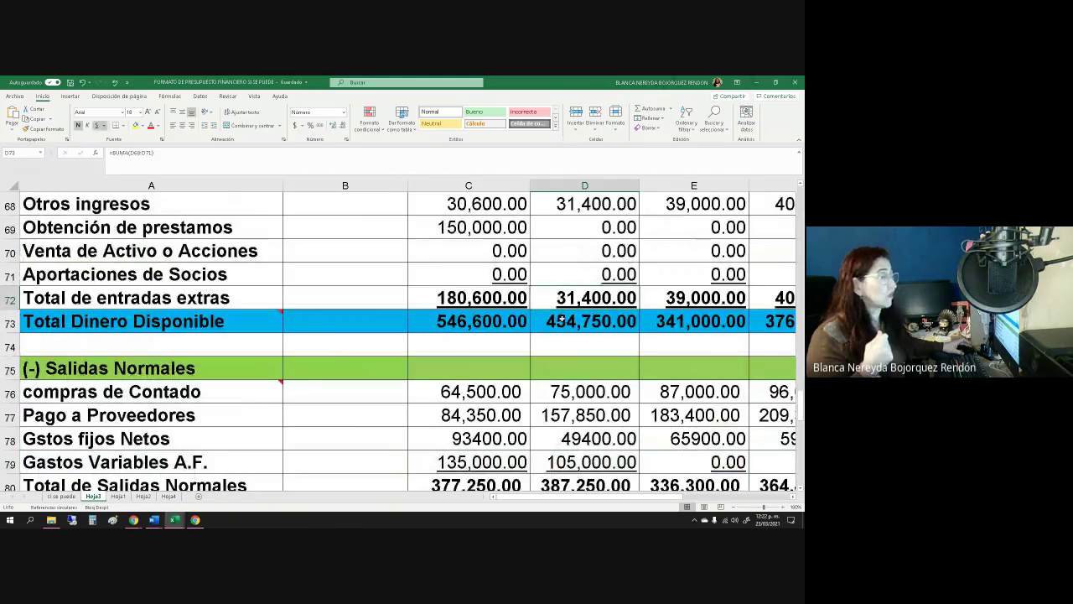
left_click(560, 321)
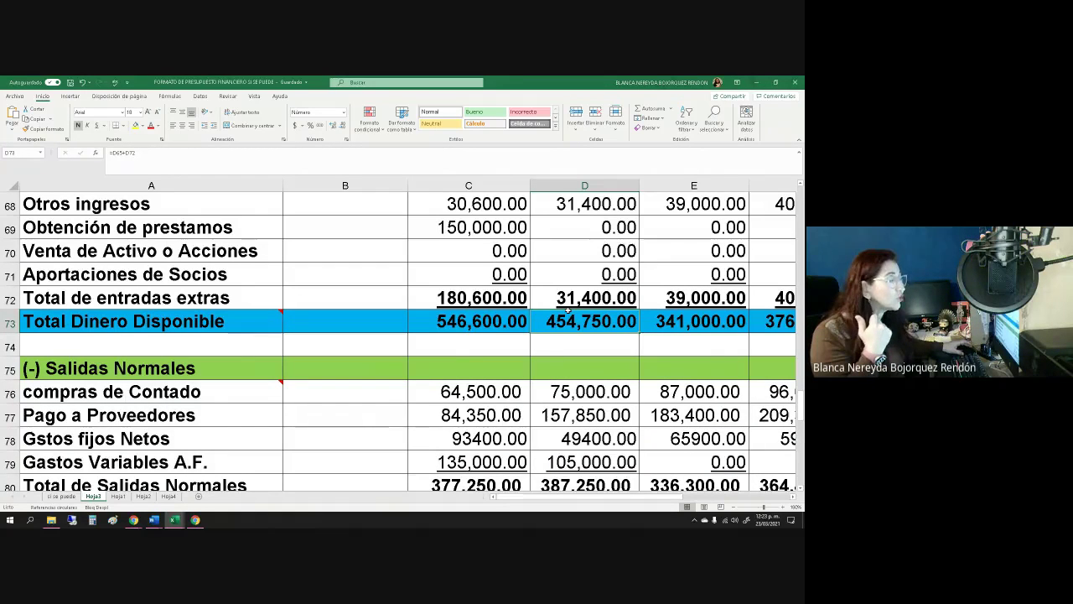
Enter the junio Saldo antes de Financiamiento in D87 as Total Dinero Disponible minus Total de Salidas, =D73-D86.
scroll(547, 454, "down", 3)
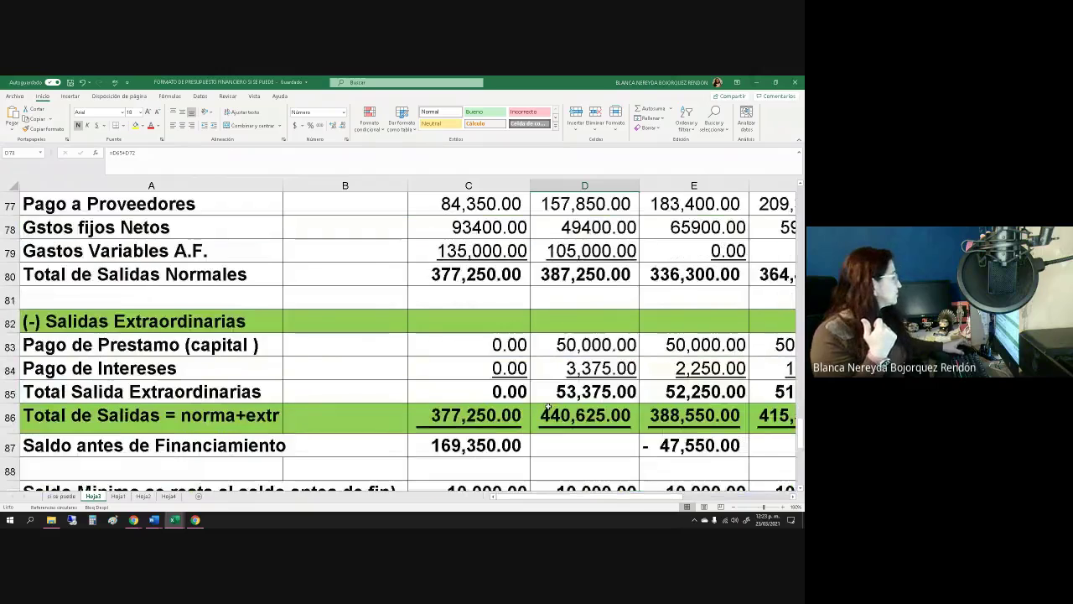
left_click(548, 447)
type("=")
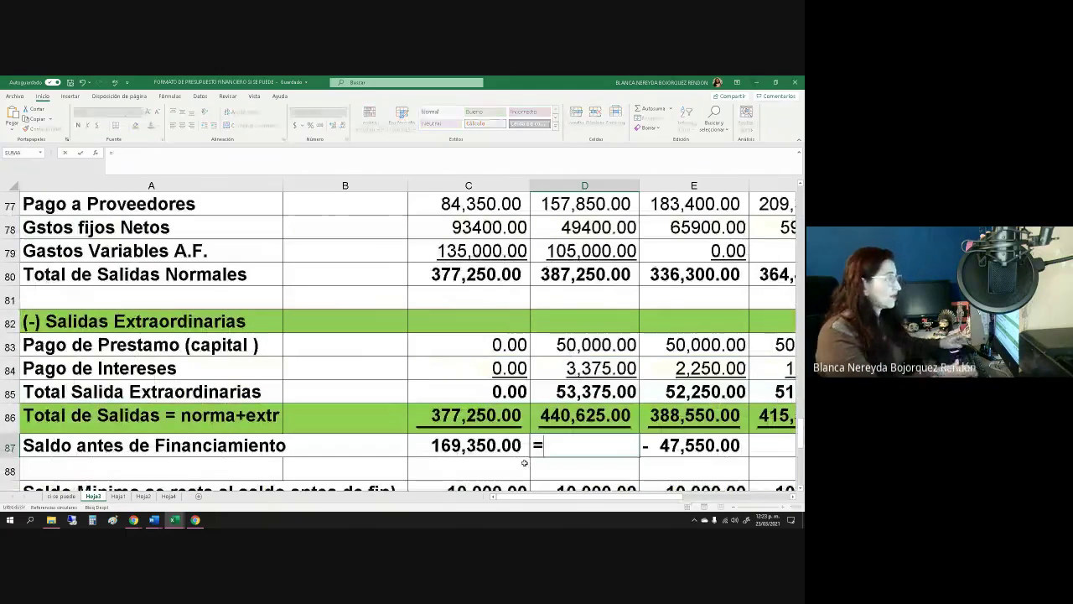
scroll(511, 453, "up", 2)
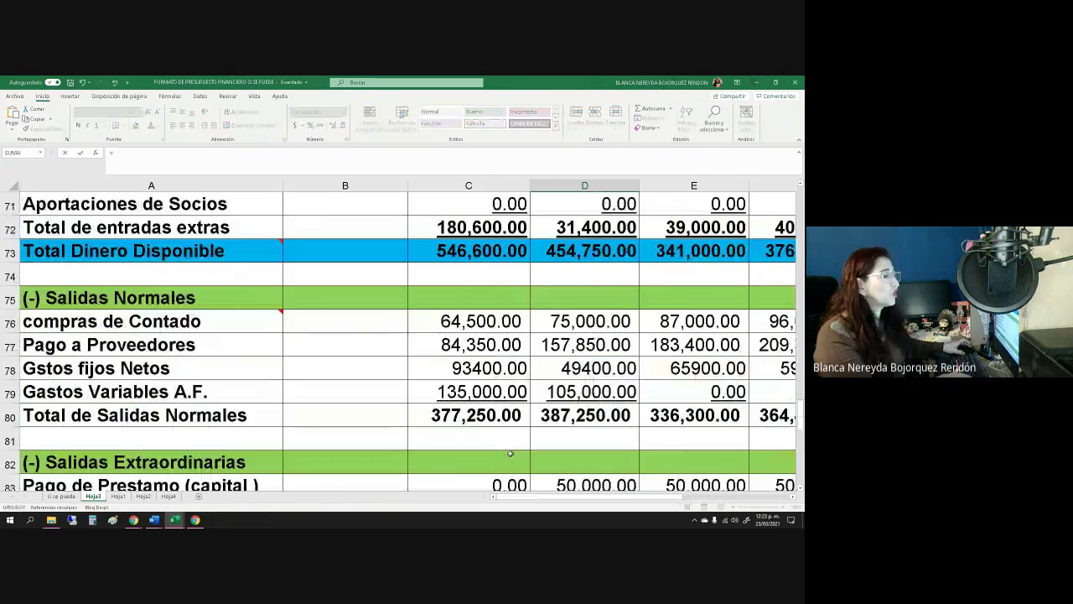
left_click(572, 251)
type("-")
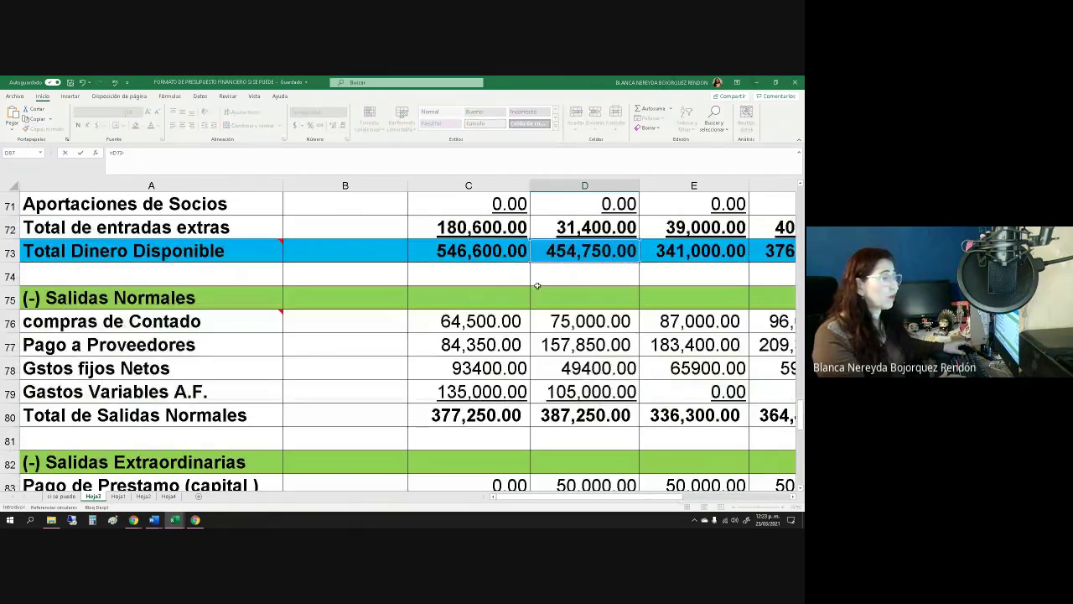
scroll(537, 280, "down", 3)
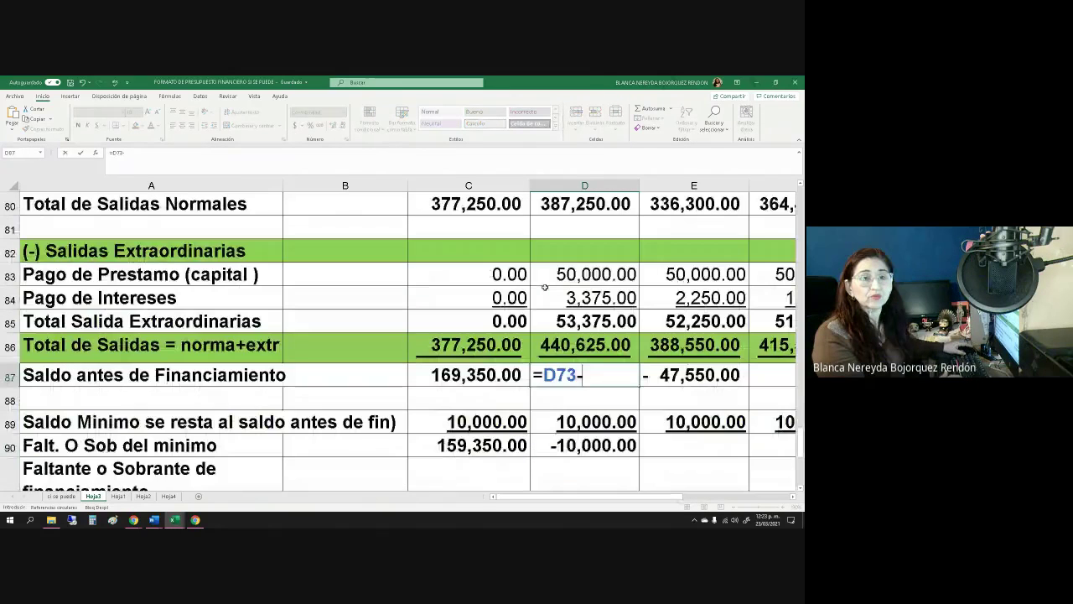
left_click(595, 342)
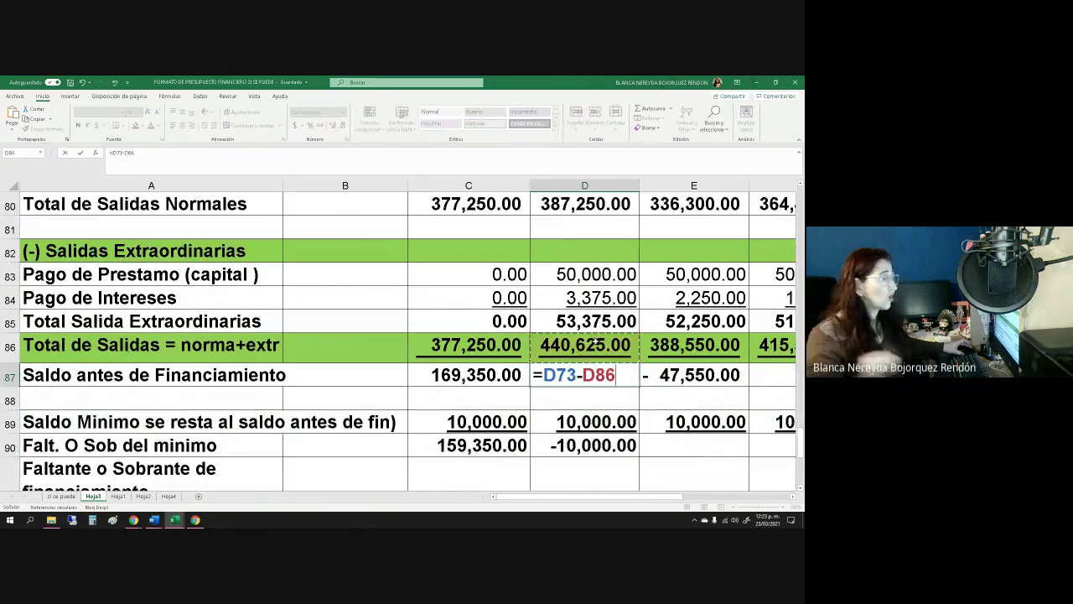
key("Return")
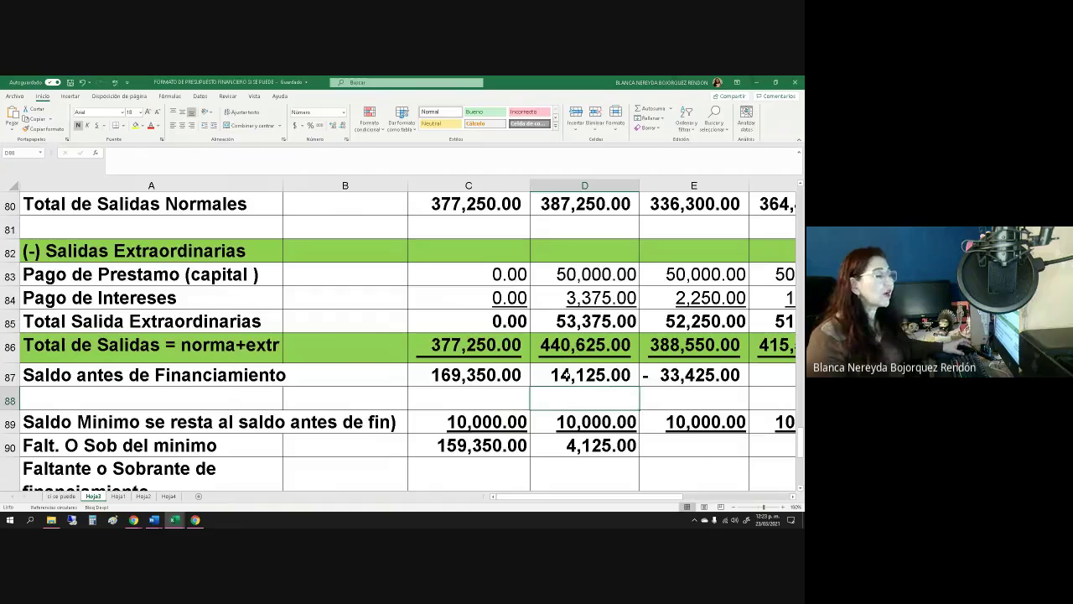
Examine how the junio balance in D87 and D90 carries into the julio Otras inversiones in E64 and normal inflows total in E65.
left_click(564, 375)
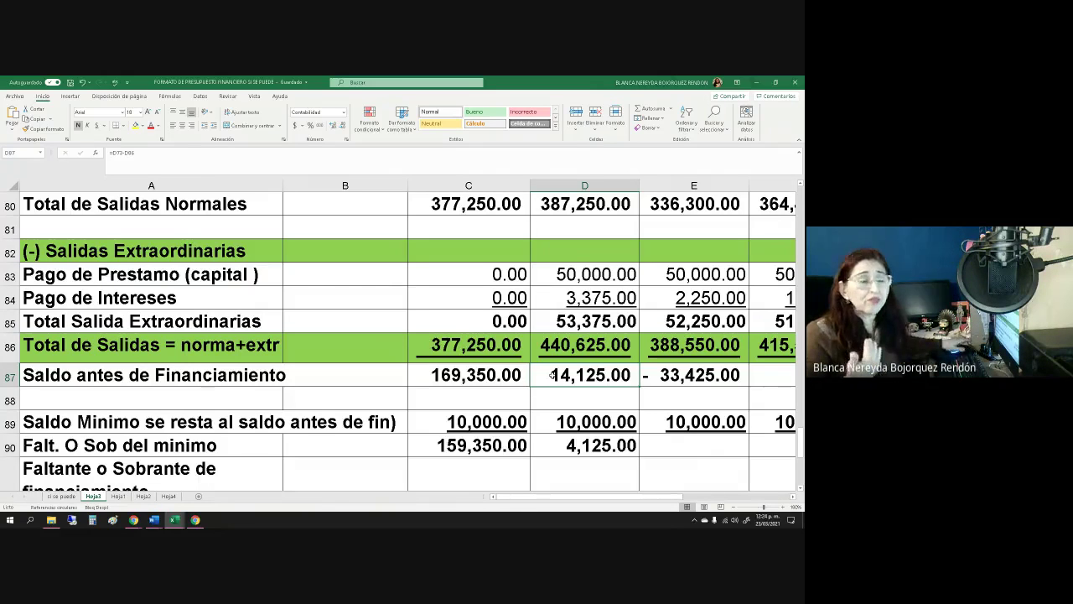
left_click(562, 450)
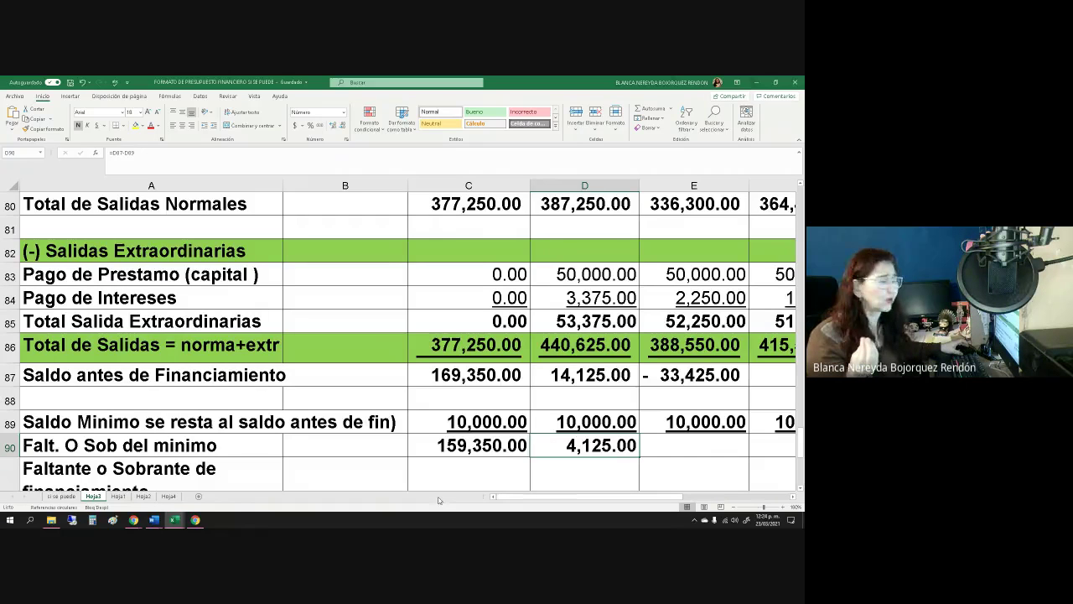
scroll(668, 255, "up", 6)
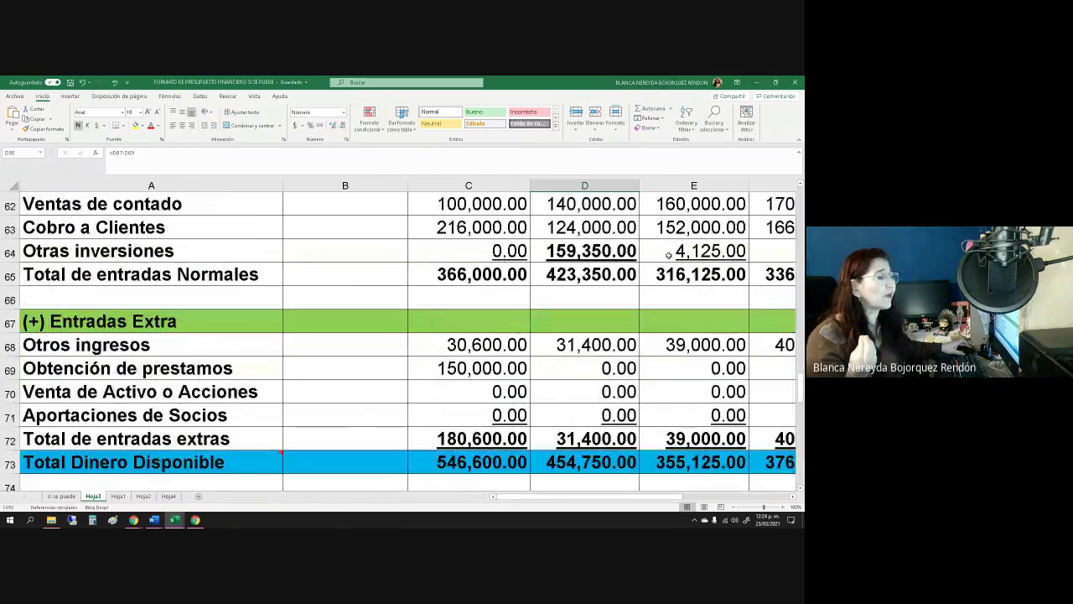
left_click(668, 255)
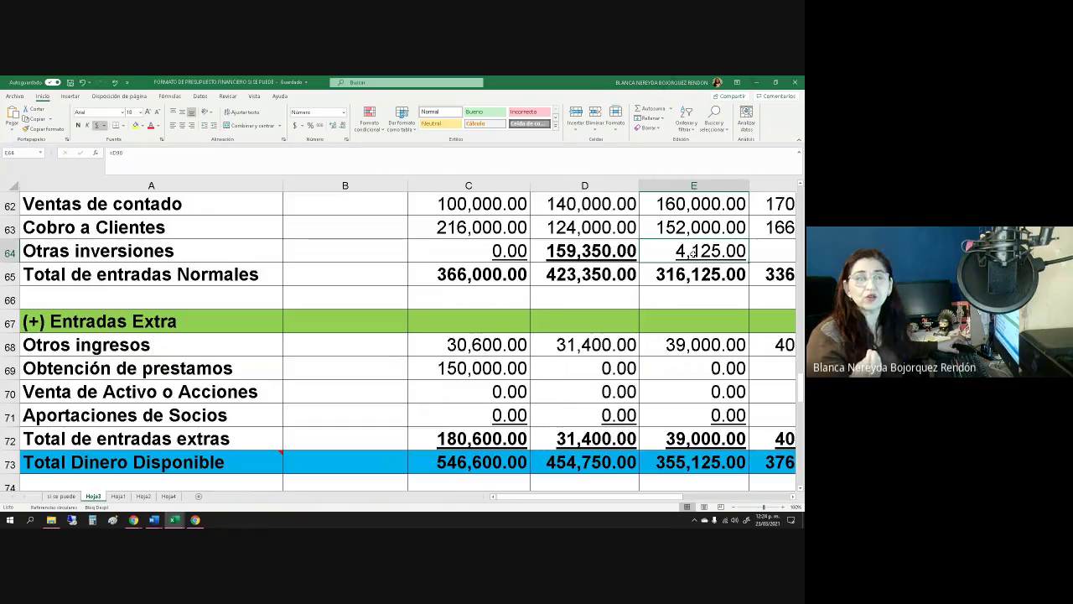
scroll(693, 250, "up", 2)
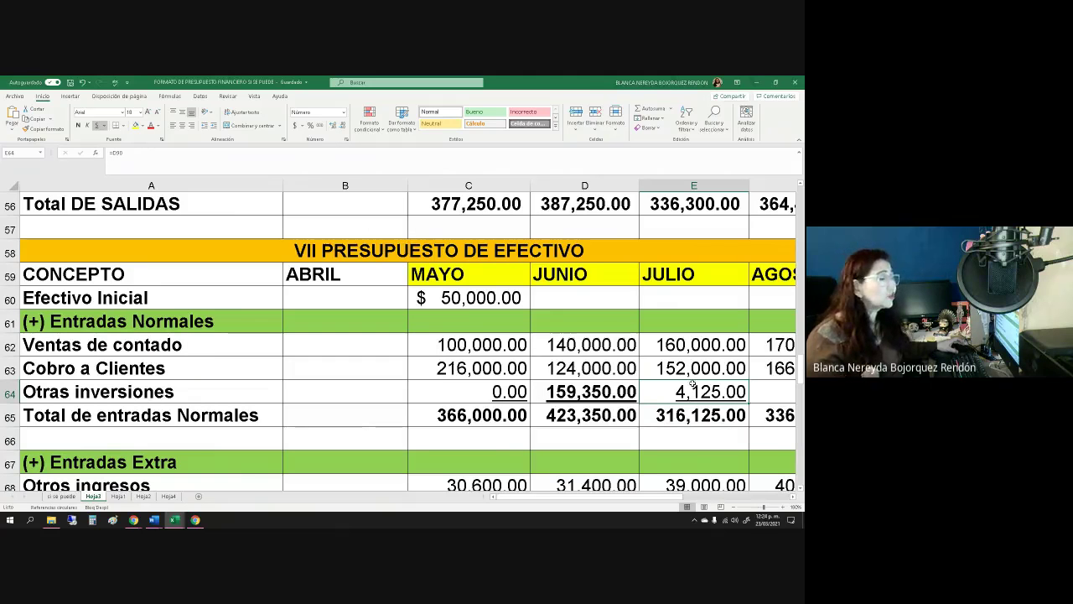
left_click(682, 409)
Examine the julio Total Dinero Disponible in E73, the normal and extraordinary outflows, and Total de Salidas in E86.
scroll(681, 409, "down", 2)
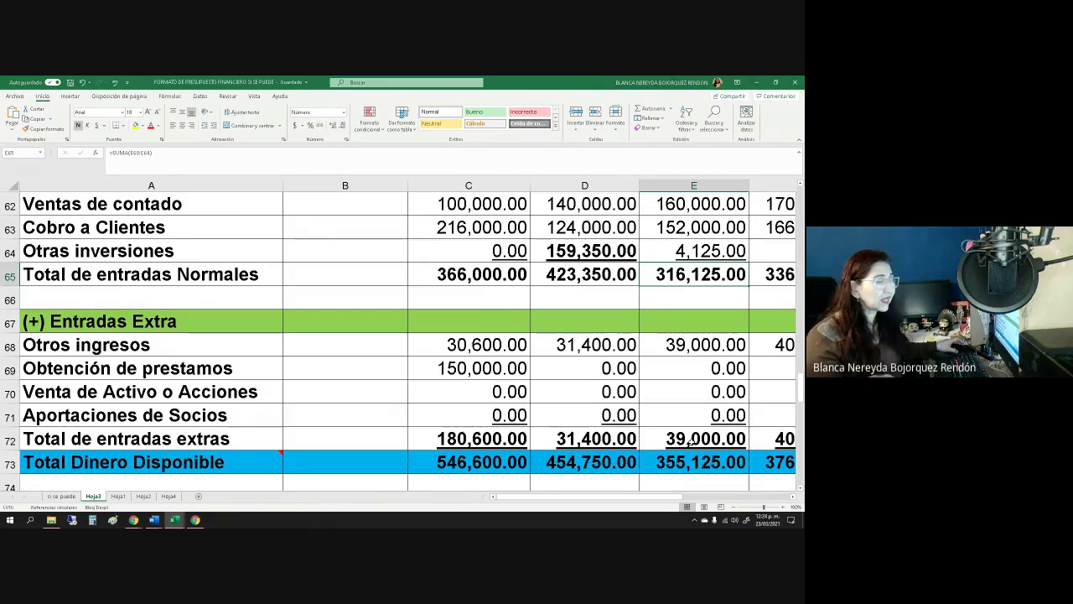
left_click(677, 463)
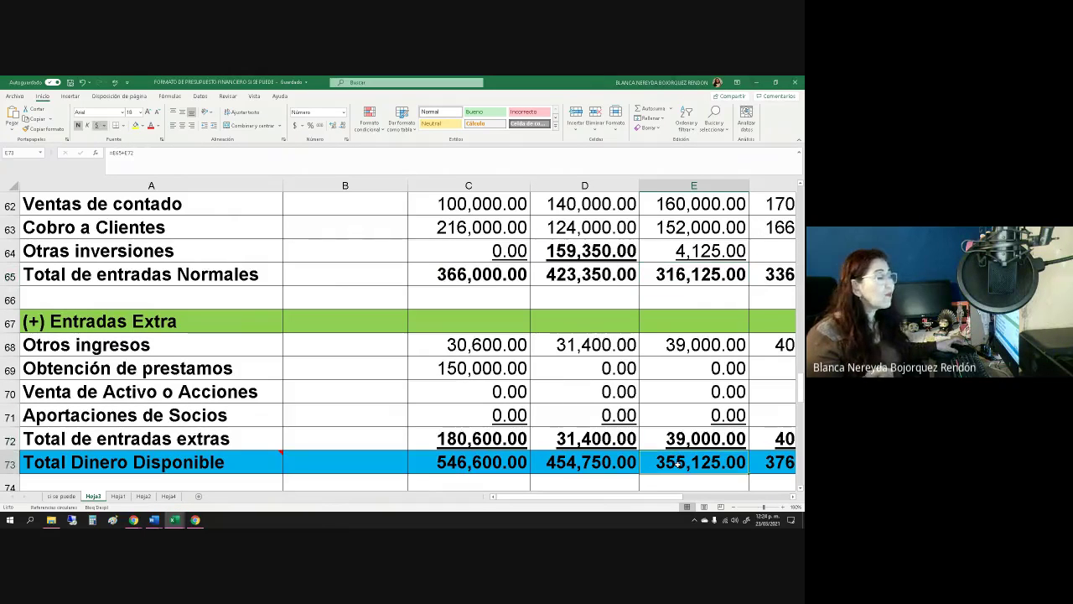
scroll(677, 463, "down", 1)
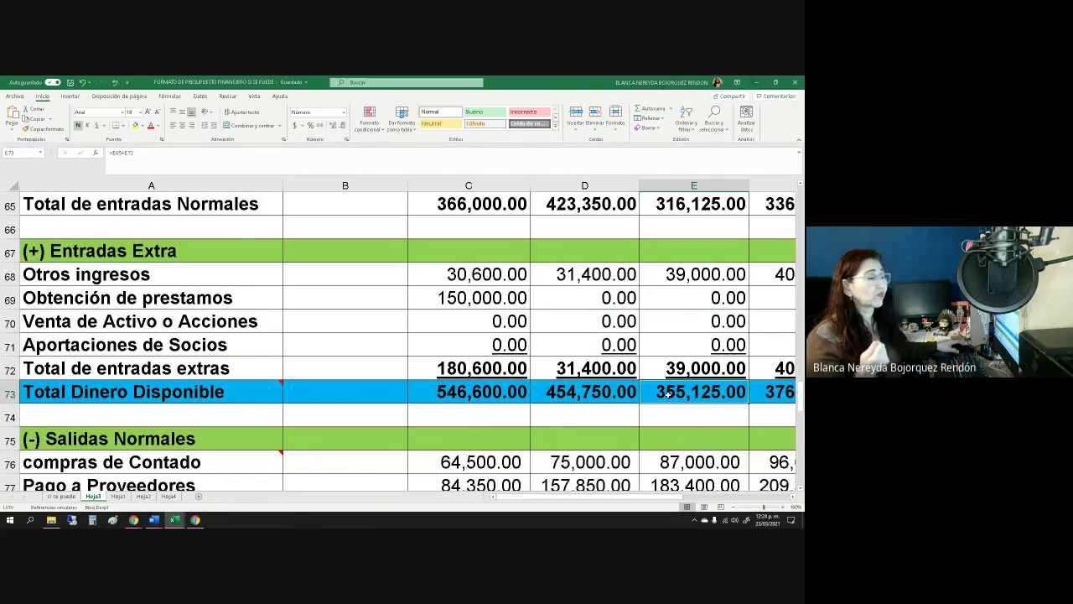
scroll(668, 394, "down", 2)
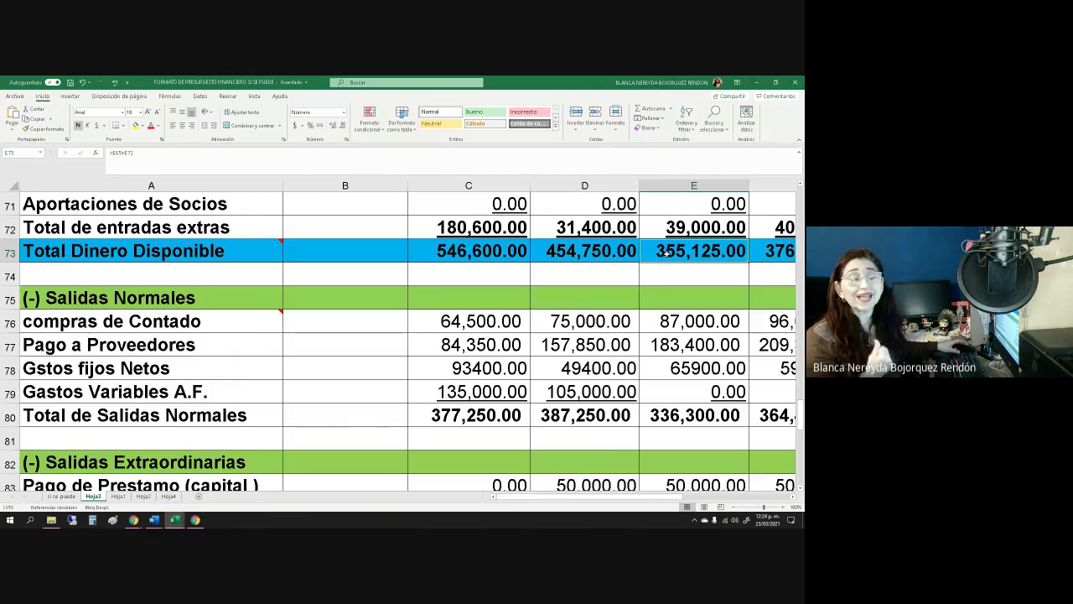
scroll(664, 252, "down", 1)
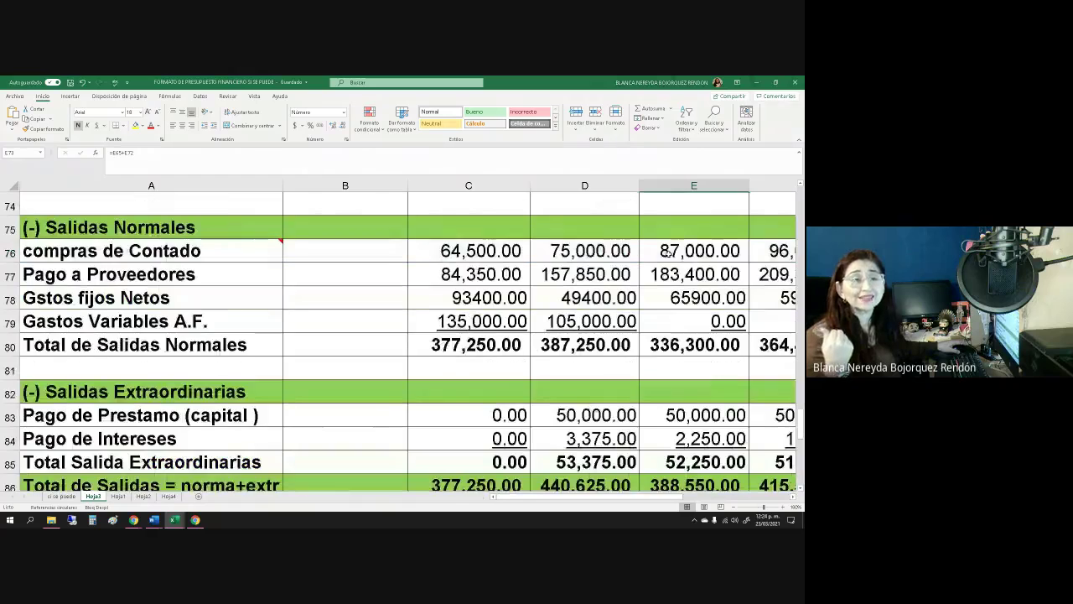
scroll(666, 252, "down", 1)
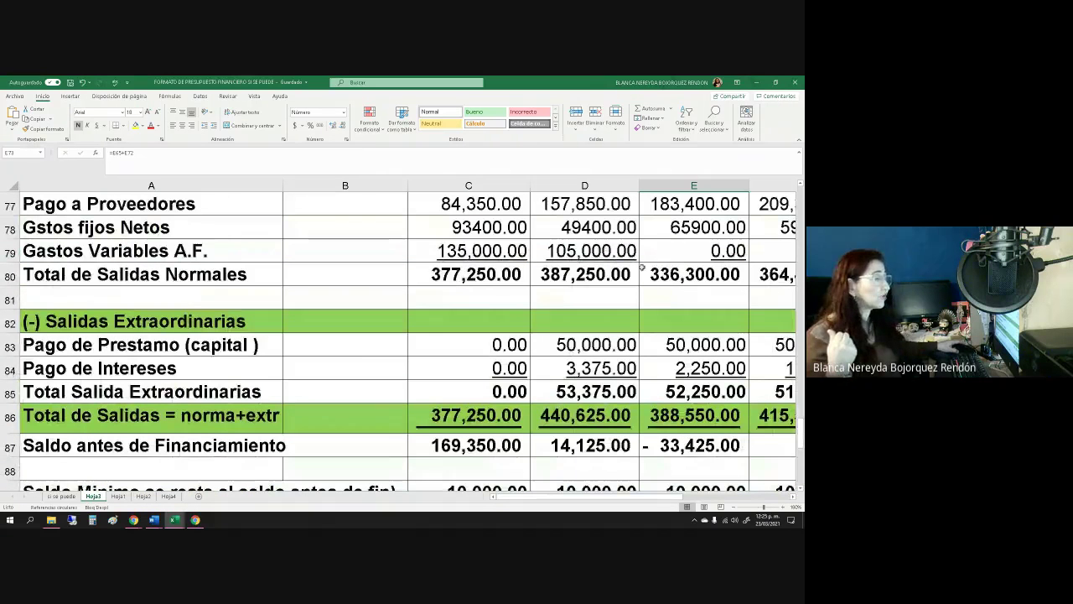
left_click(686, 416)
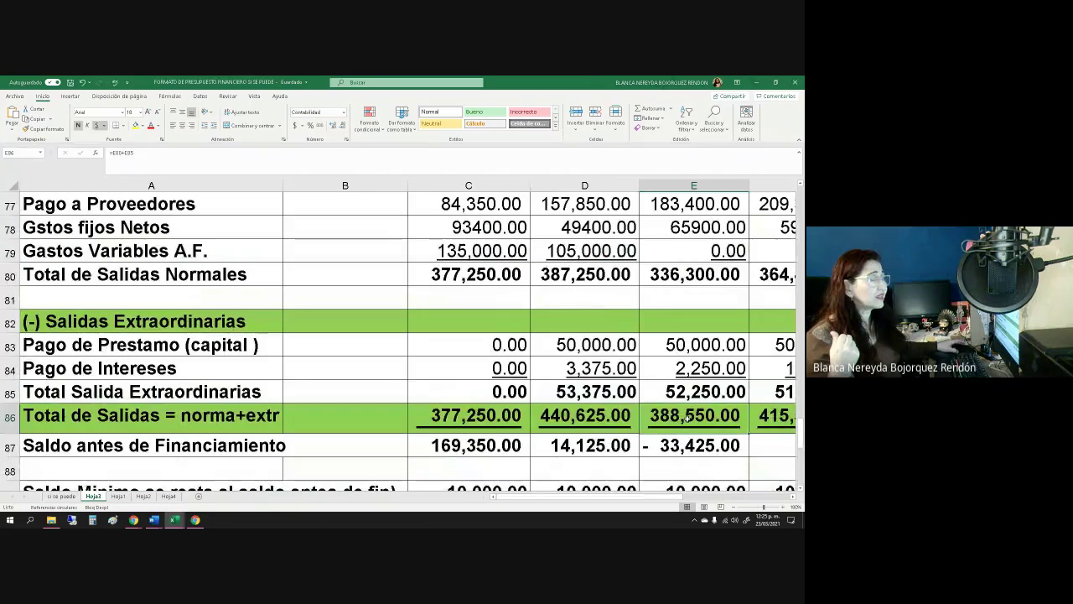
scroll(684, 412, "down", 1)
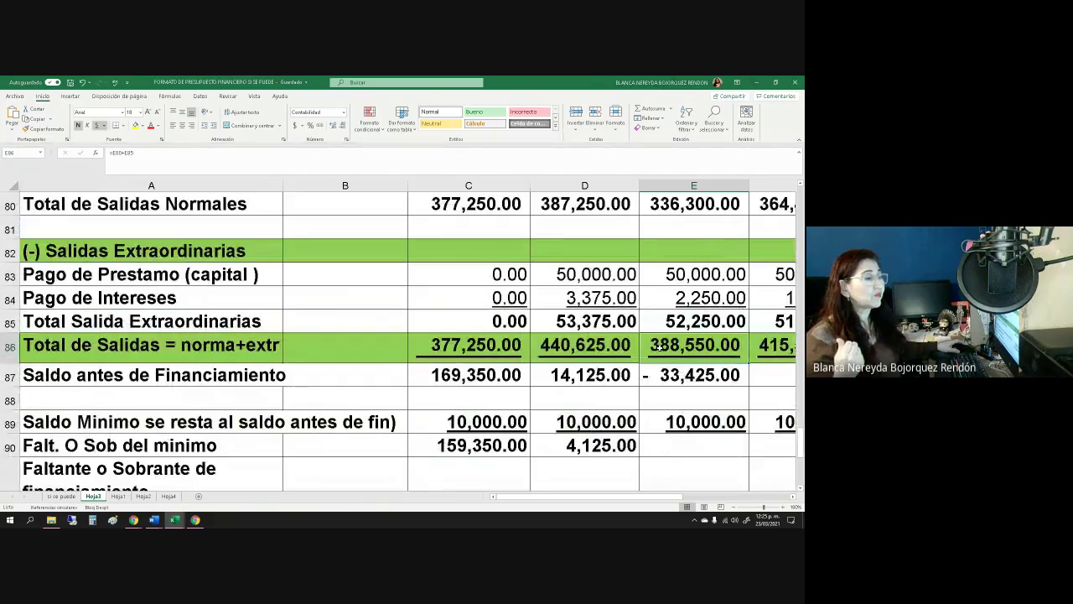
Clear the julio Saldo antes de Financiamiento in E87 and re-enter it as =E73-E86.
left_click(659, 381)
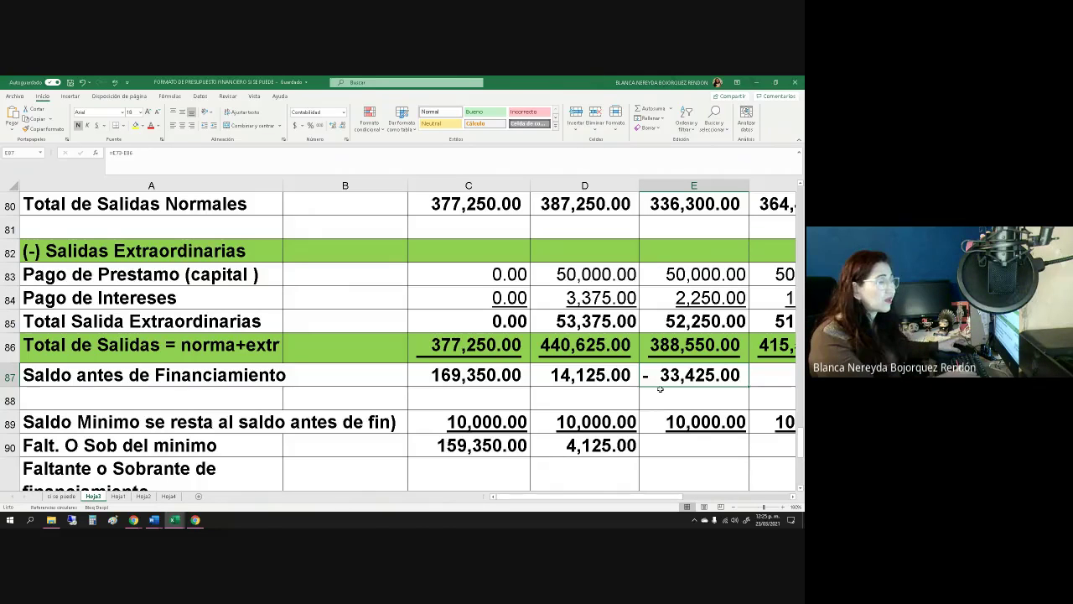
key("Delete")
mouse_move(657, 368)
left_mouse_down()
mouse_move(657, 424)
mouse_move(657, 368)
left_mouse_up()
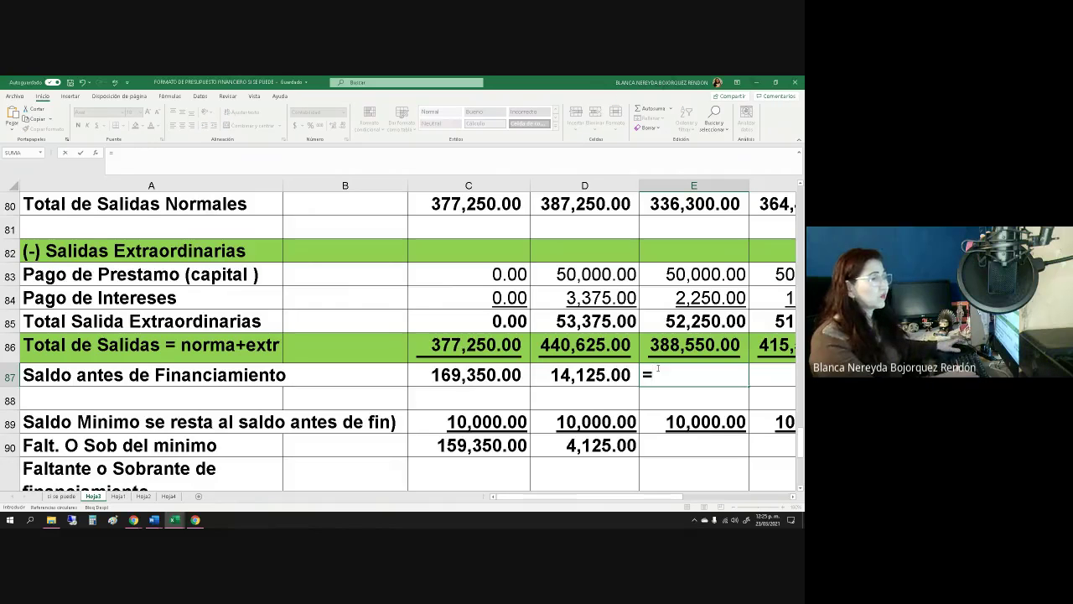
scroll(683, 319, "up", 4)
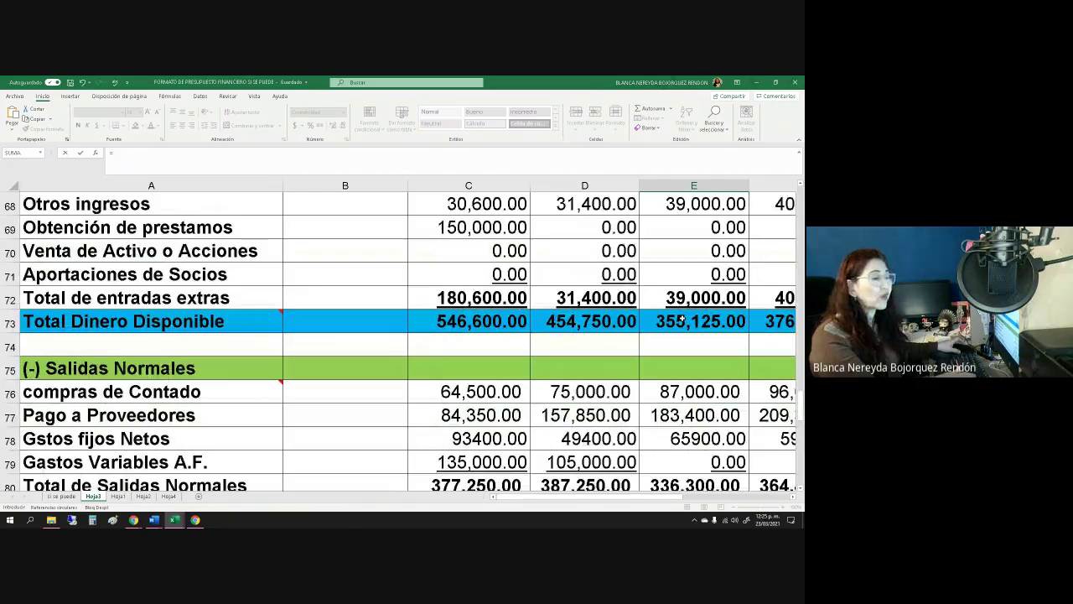
left_click(665, 328)
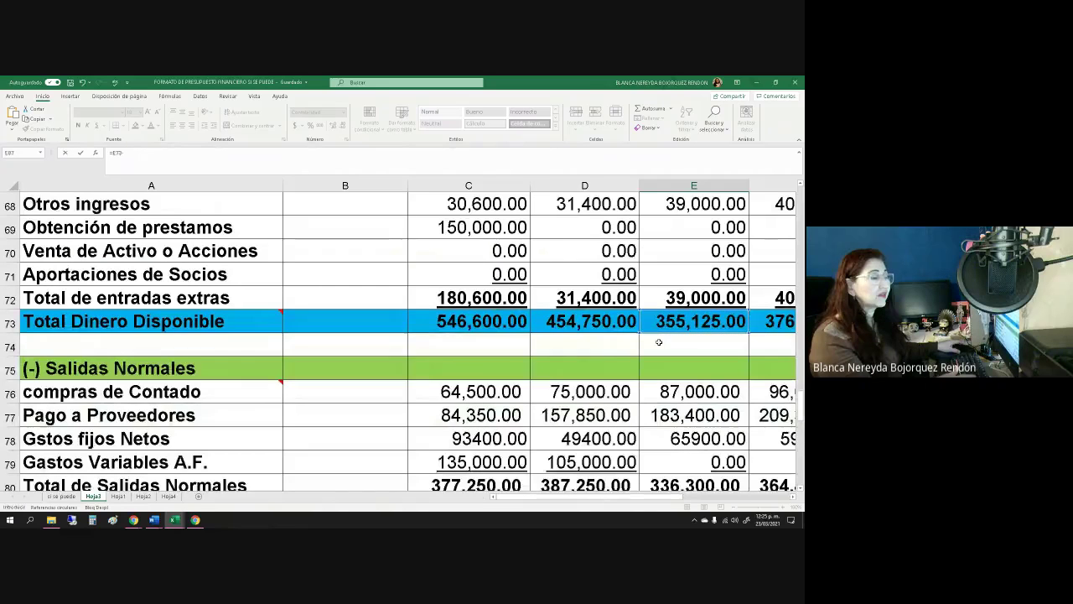
scroll(663, 336, "down", 1)
type("-")
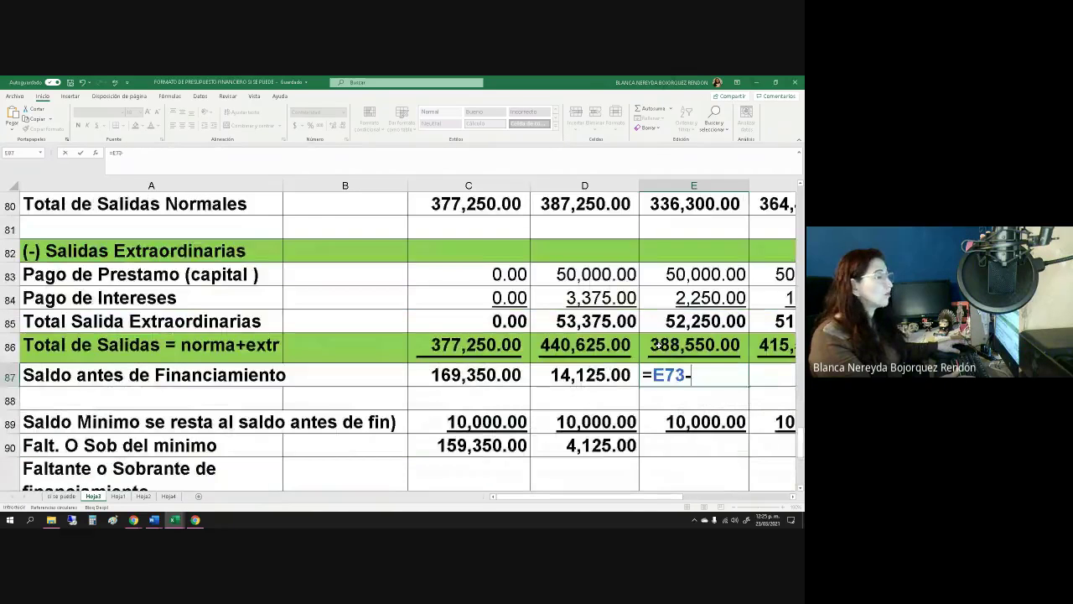
left_click(662, 343)
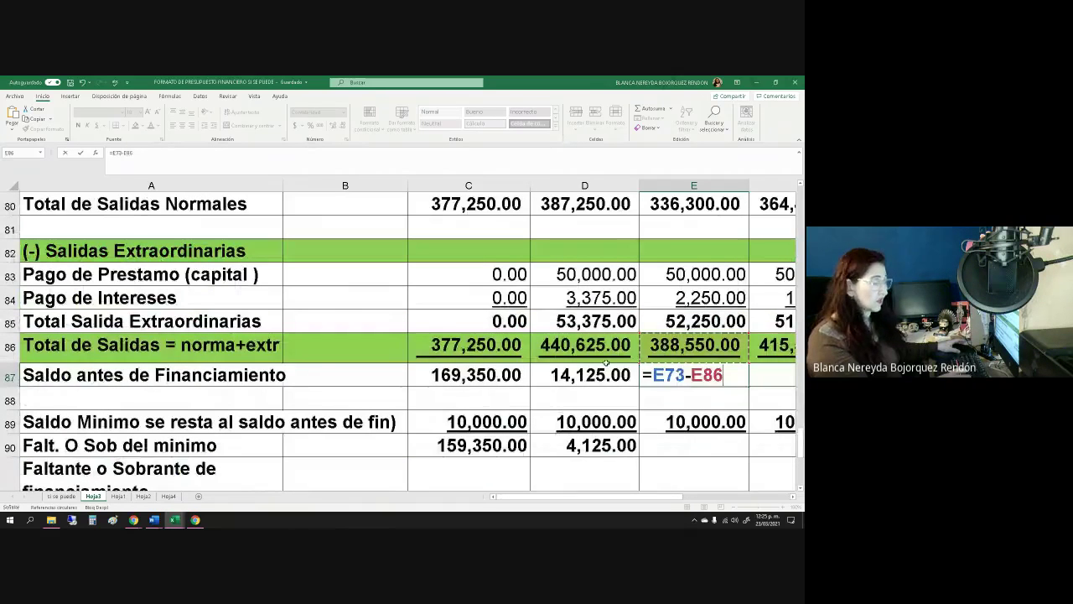
key("Return")
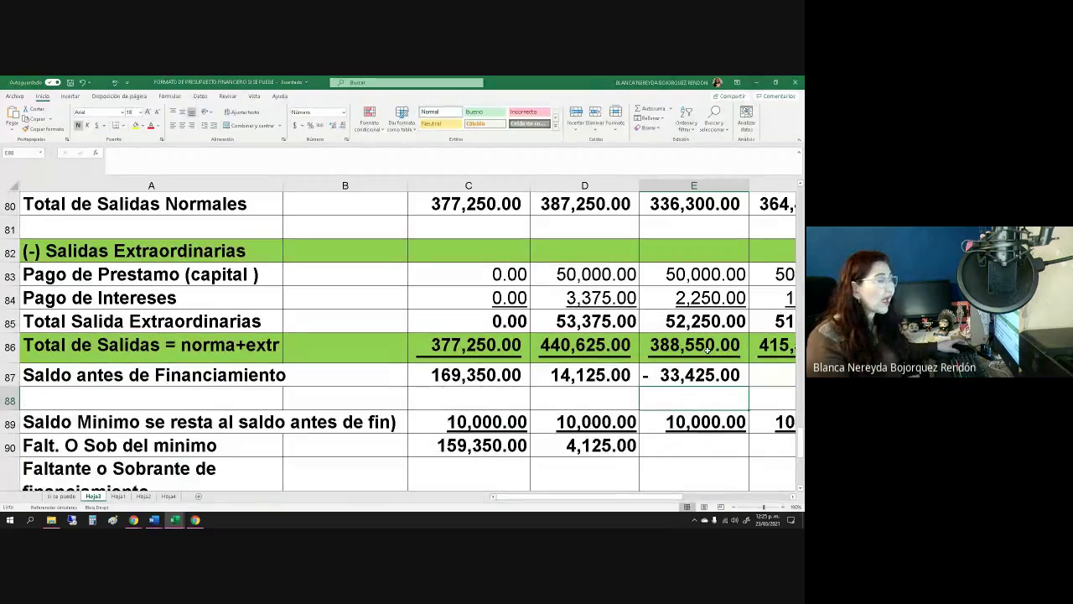
Copy the Falt. O Sob del minimo formula from D90 into the julio cell E90.
left_click(661, 426)
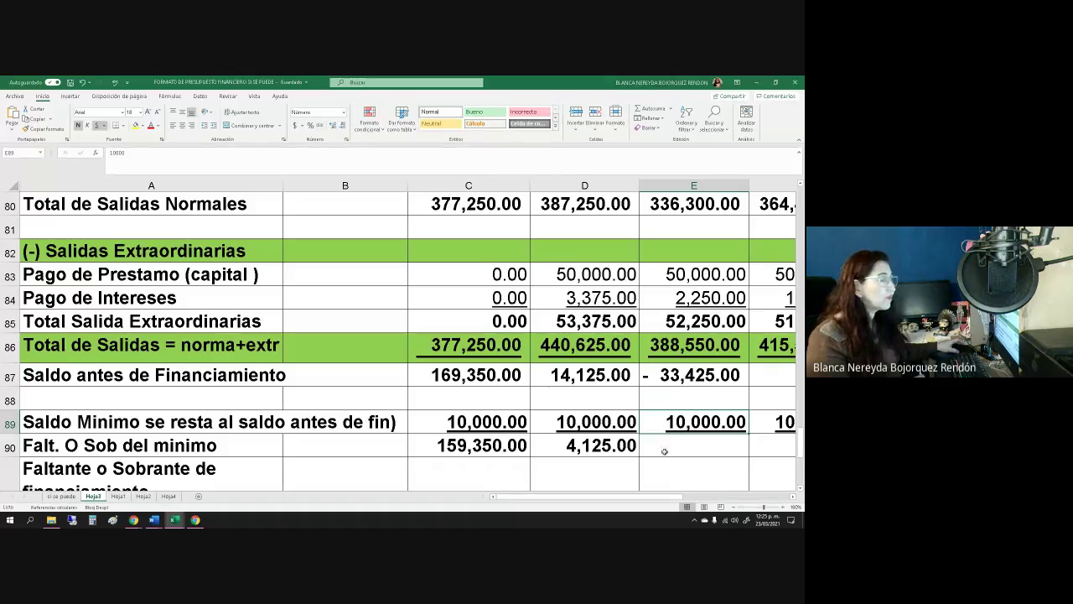
left_click(611, 449)
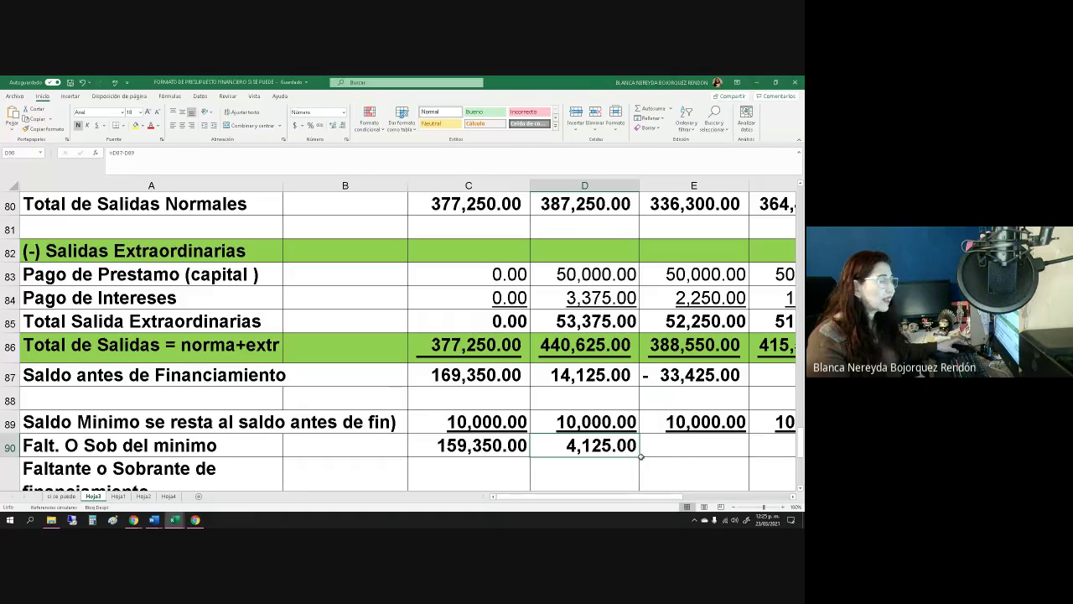
left_click_drag(641, 456, 694, 471)
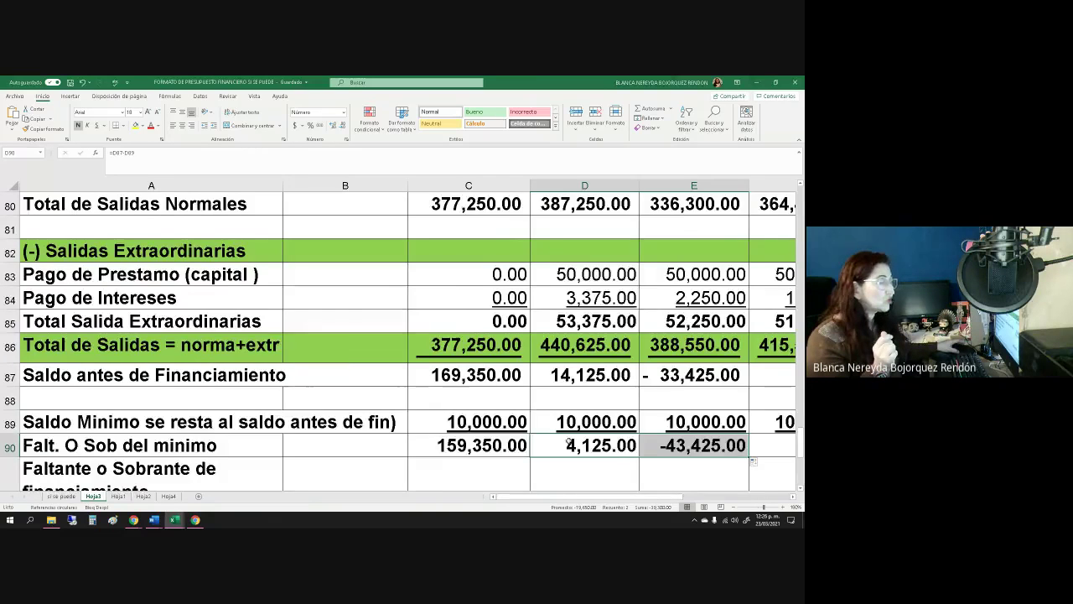
Enter "faltante" as the julio financing result in E91, and select the junio interest calculation in C96.
scroll(568, 442, "down", 1)
left_click(668, 410)
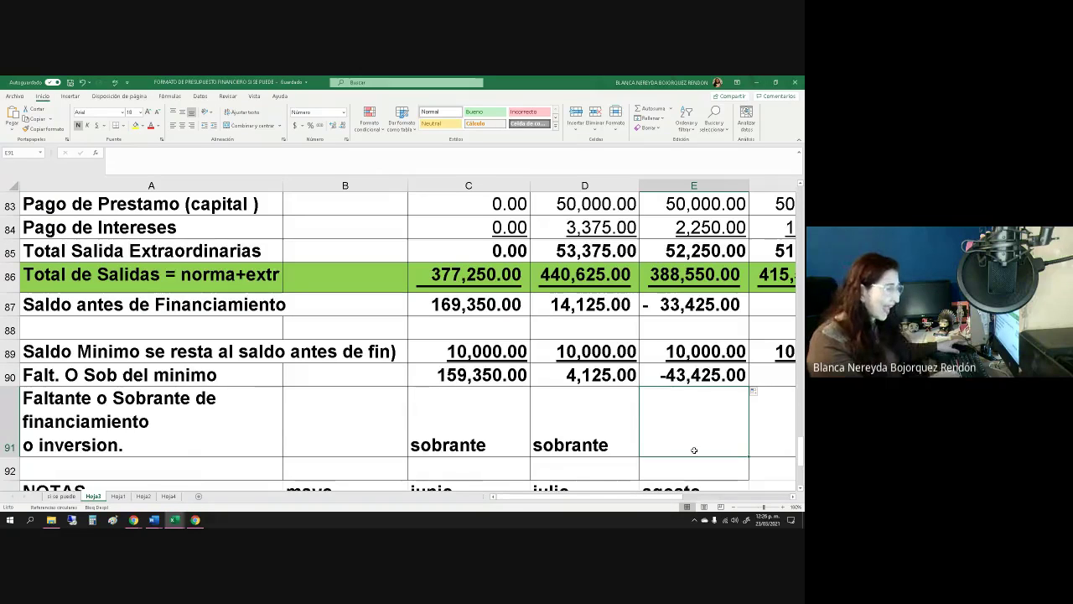
type("faltant")
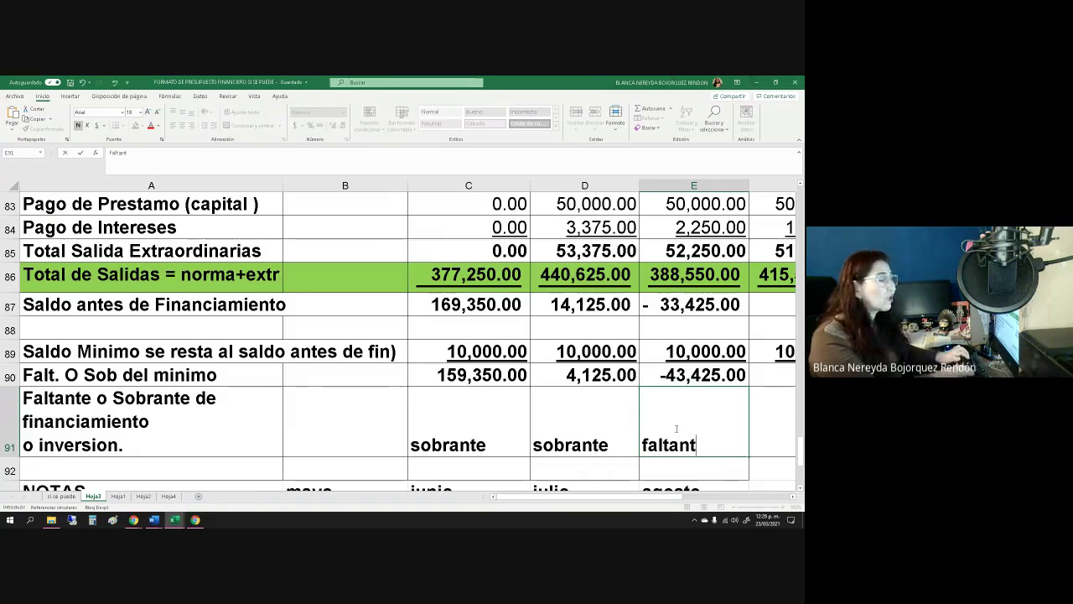
type("e")
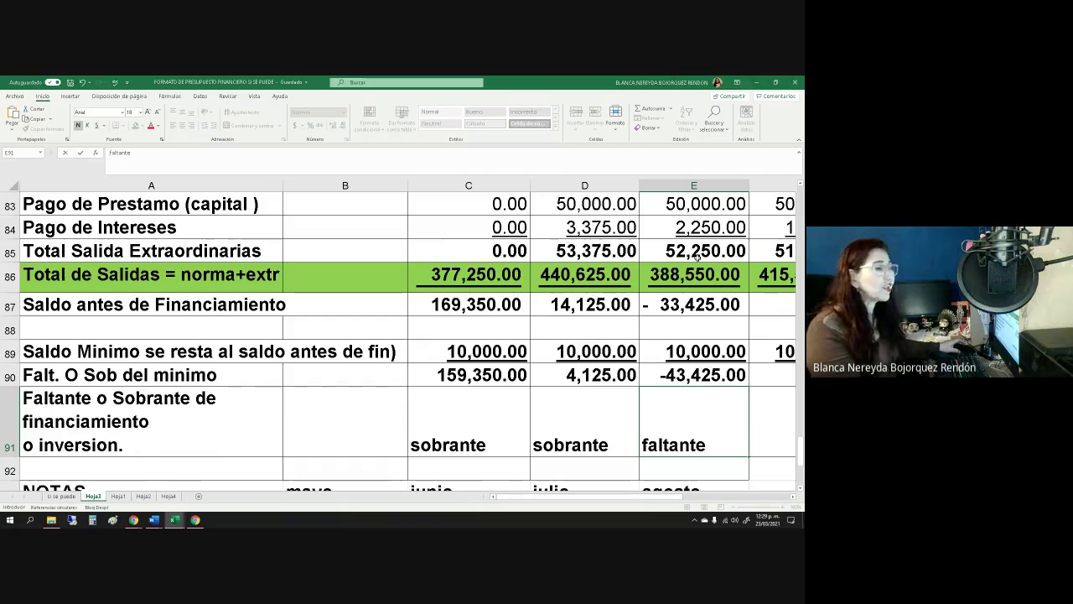
scroll(696, 257, "down", 2)
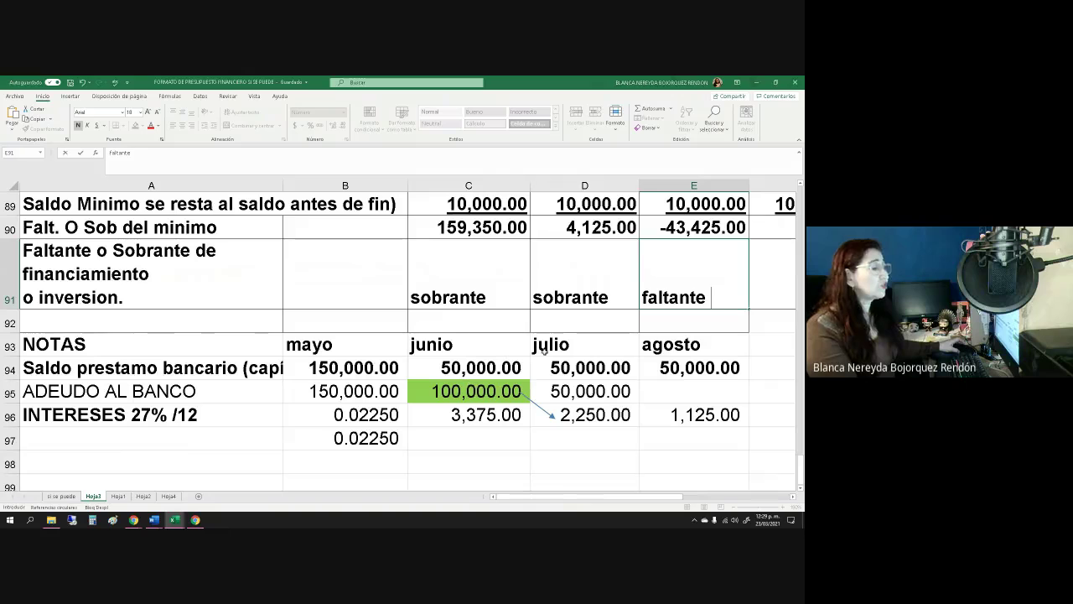
left_click(457, 418)
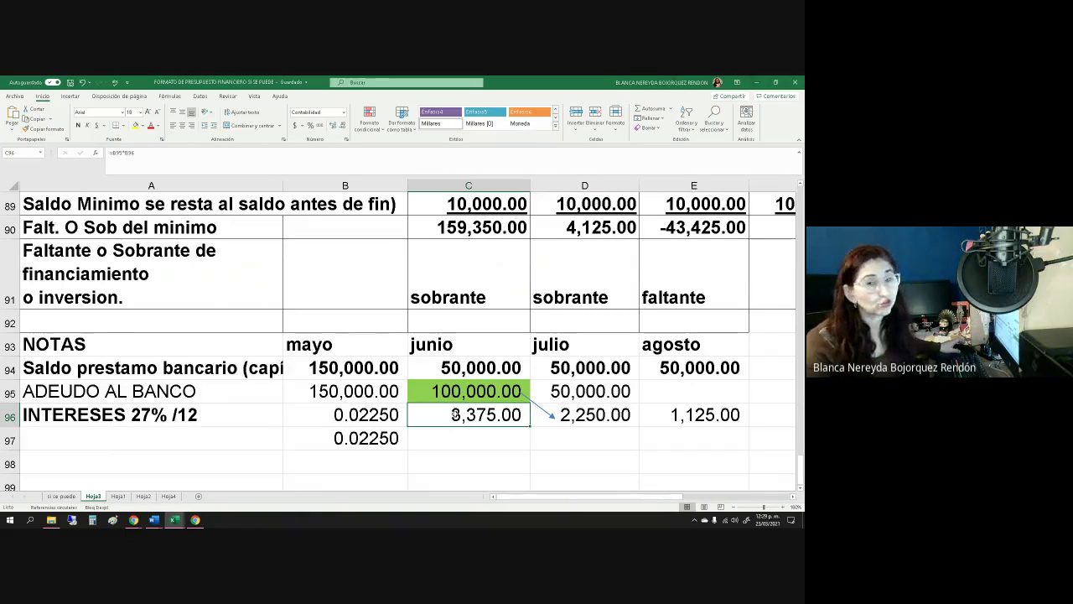
Check the bank debt in B95 and C95, and re-enter the julio interest in D96 as =C95*B96.
left_click(438, 385)
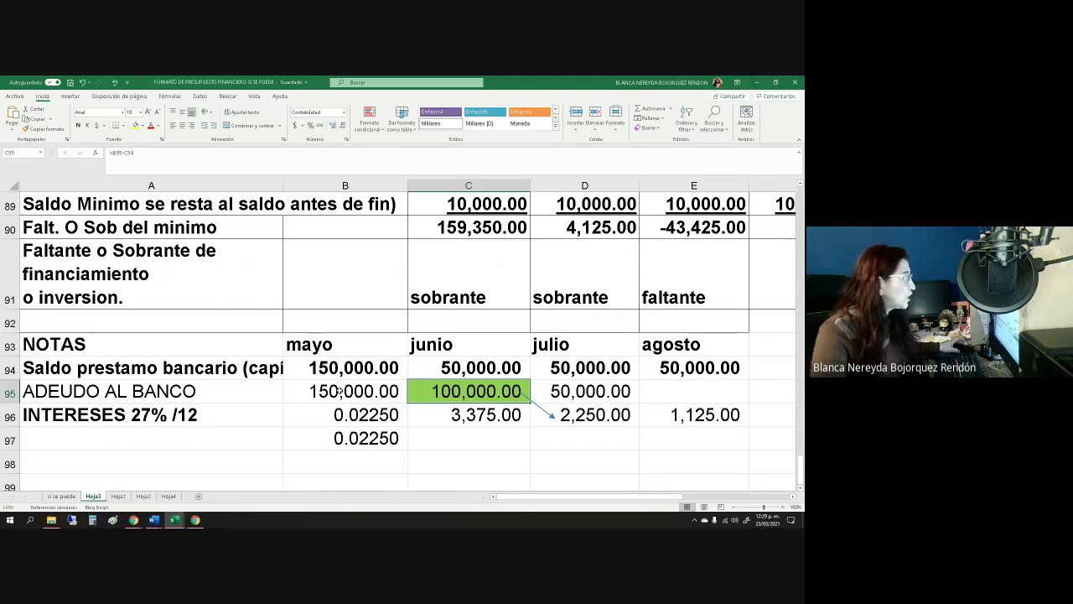
left_click(341, 392)
left_click(443, 393)
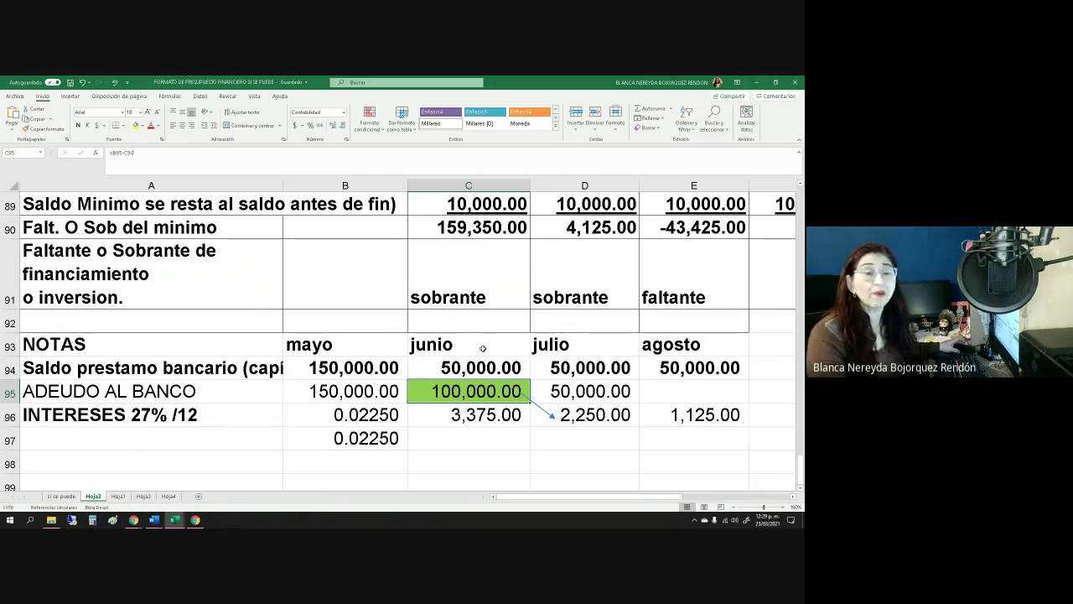
left_click(557, 413)
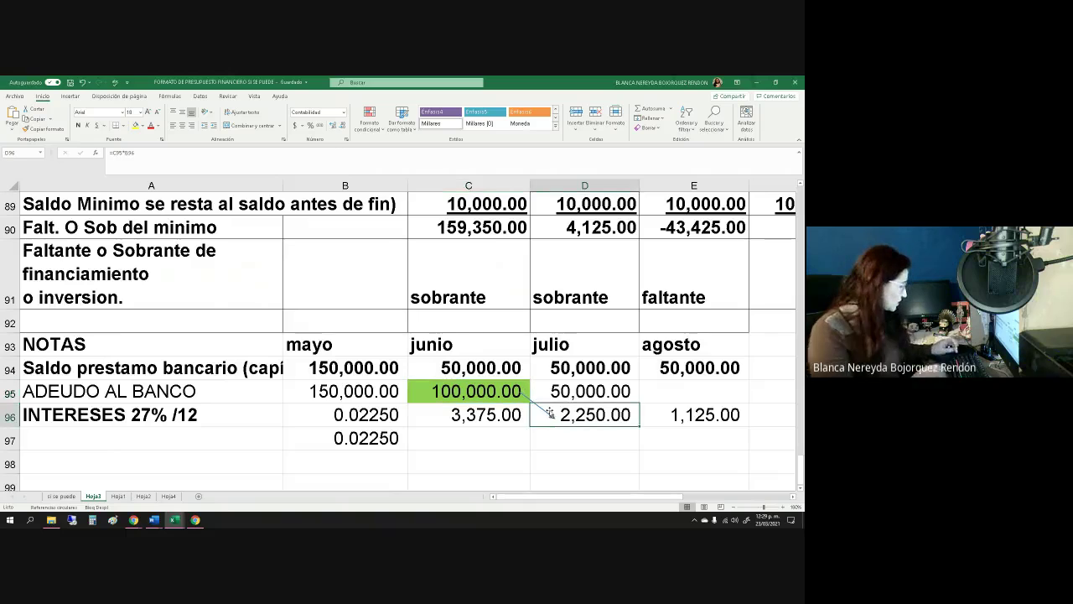
type("=")
left_click(472, 388)
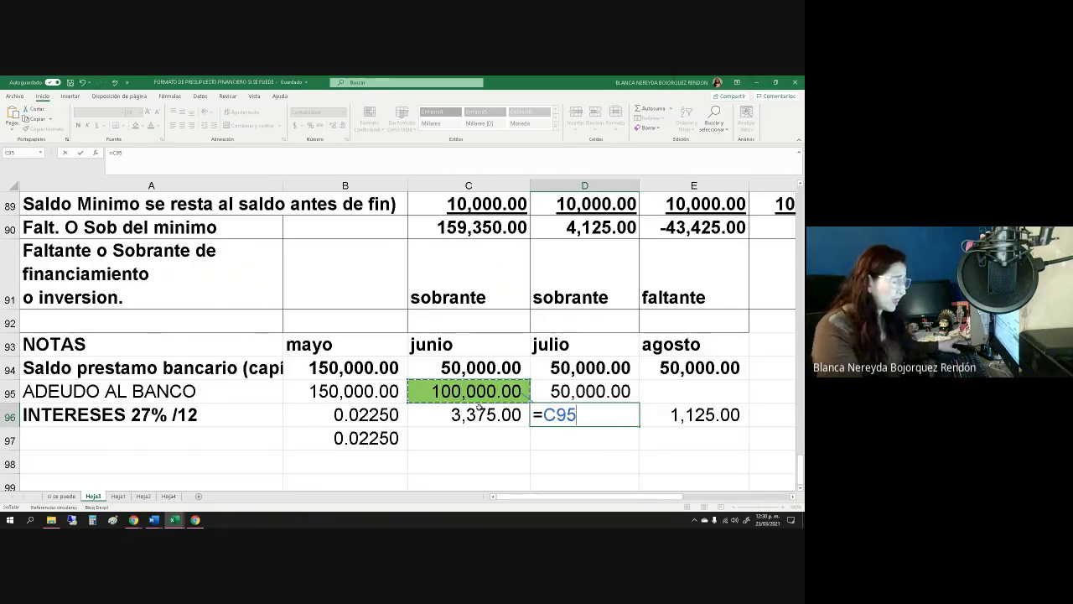
type("*")
left_click(340, 414)
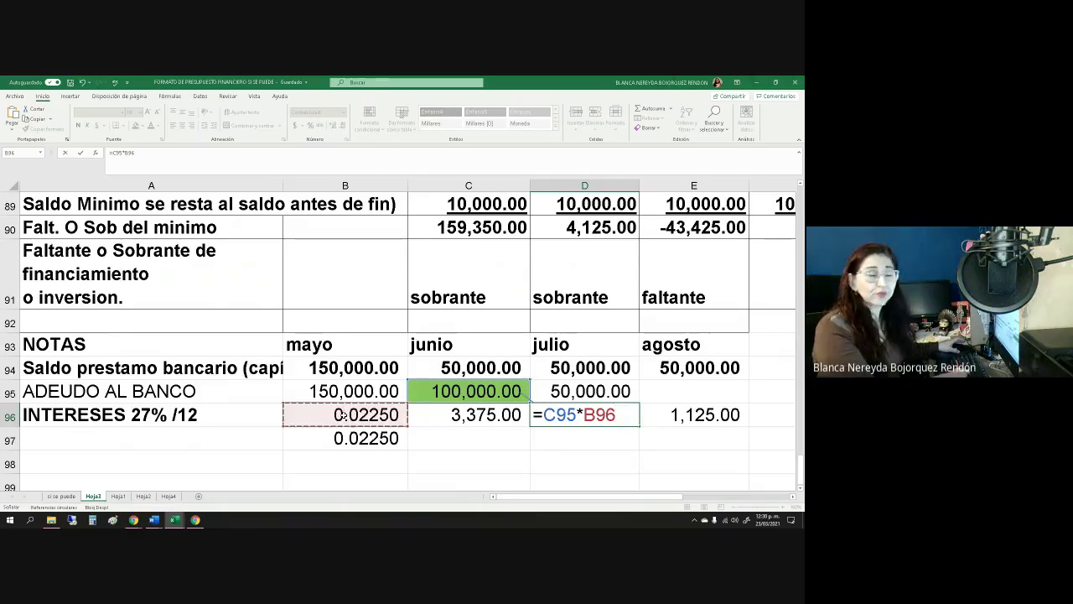
key("Return")
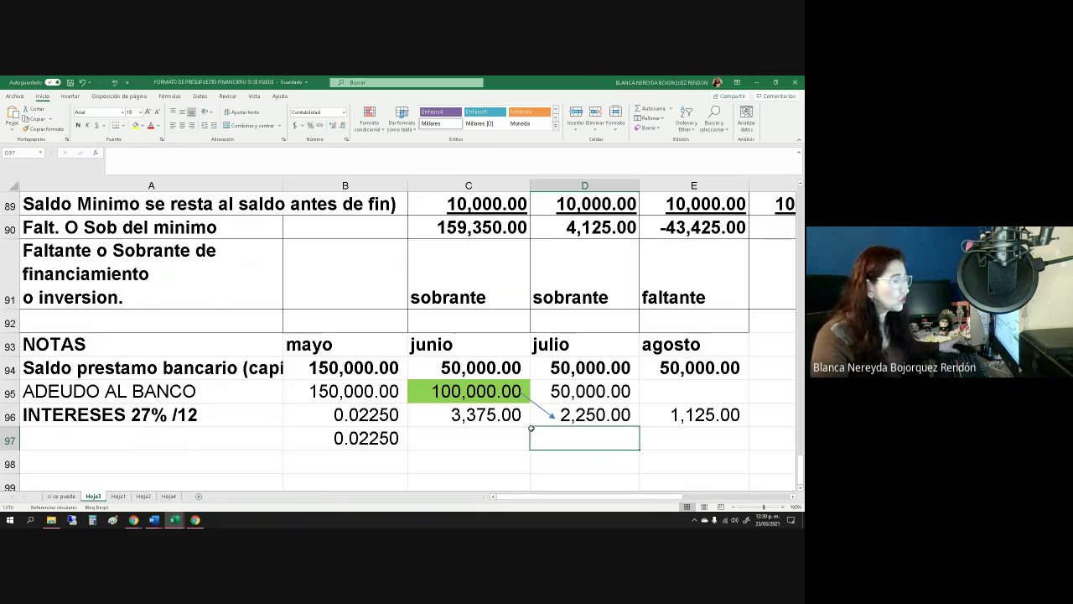
Check the Pago de Intereses cells E84 and F84, and re-enter the agosto interest in E96 as =D95*B96.
scroll(530, 429, "up", 3)
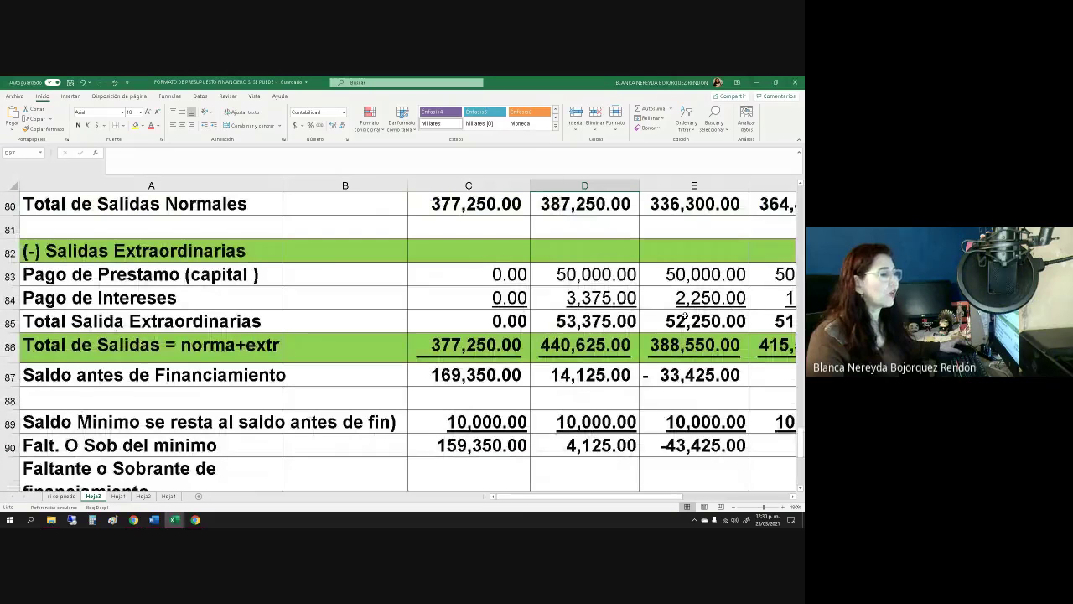
left_click(676, 300)
scroll(587, 300, "right", 1)
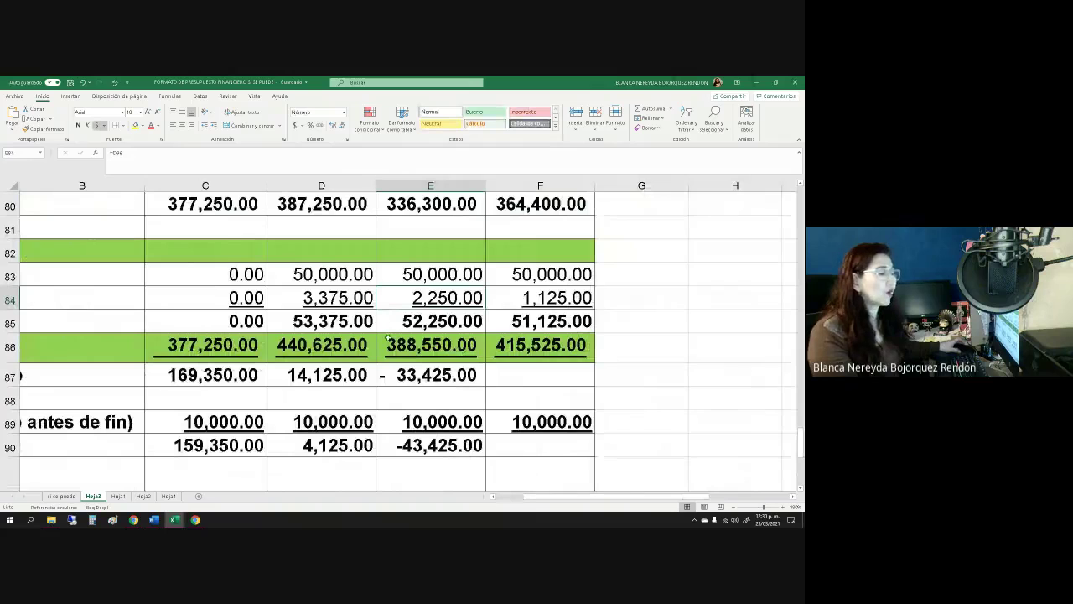
left_click(509, 298)
scroll(503, 318, "down", 3)
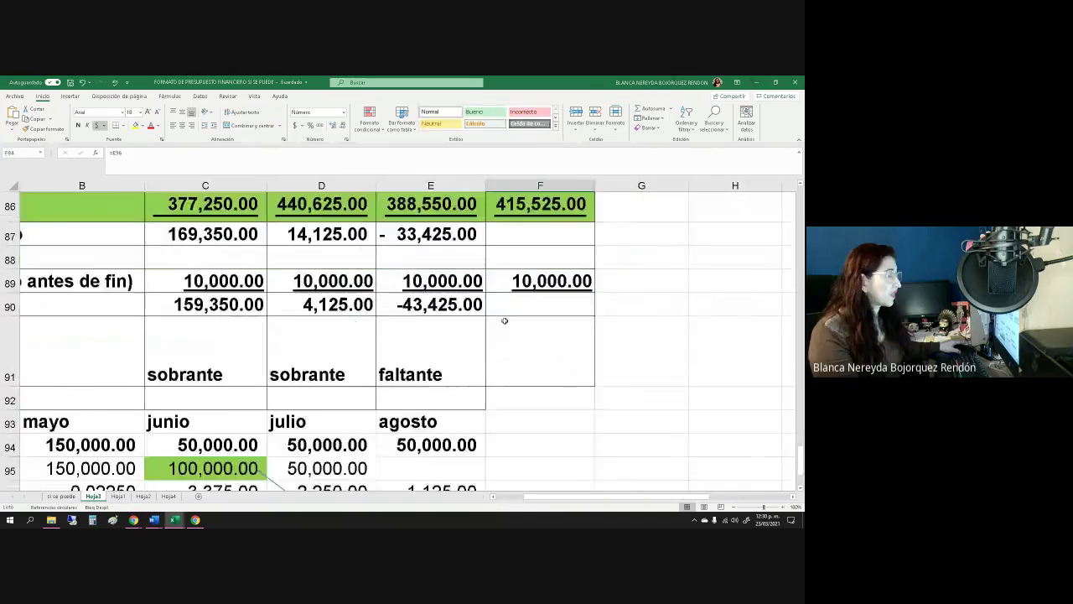
left_click(303, 390)
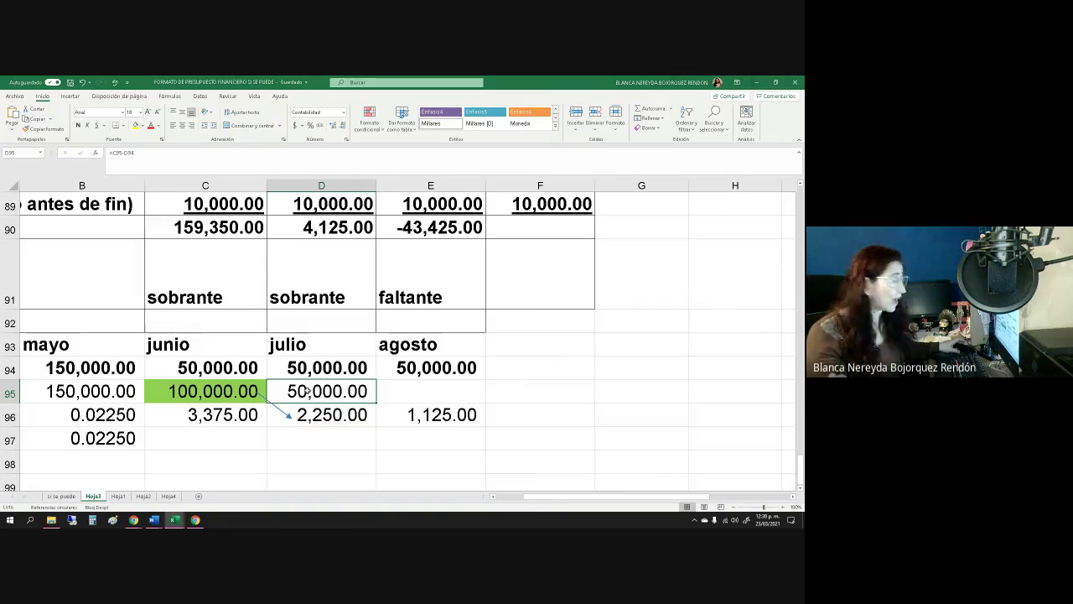
left_click(421, 418)
type("=")
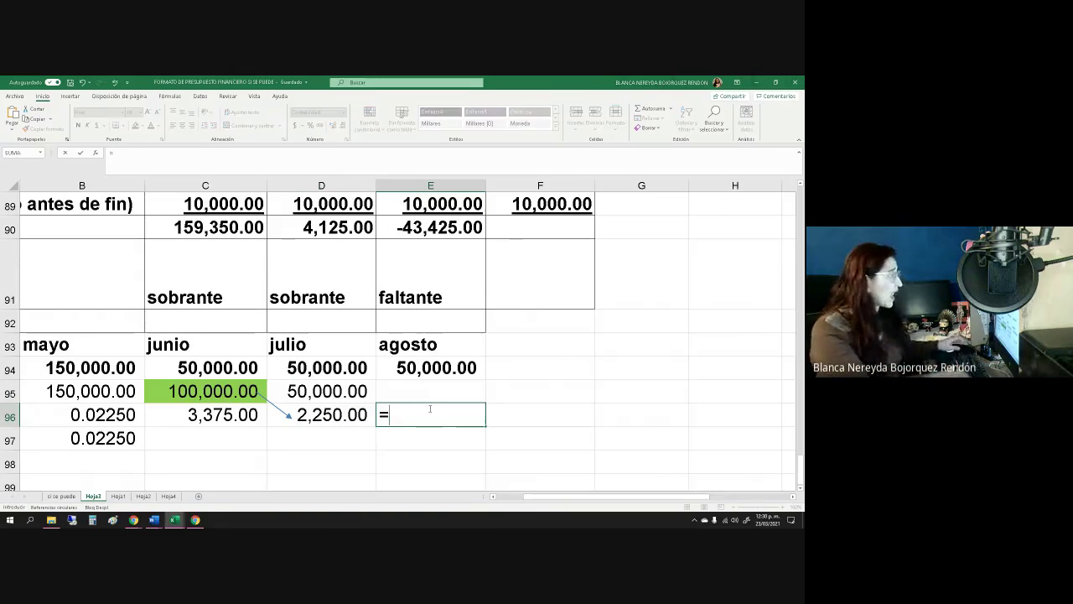
left_click(333, 392)
type("*")
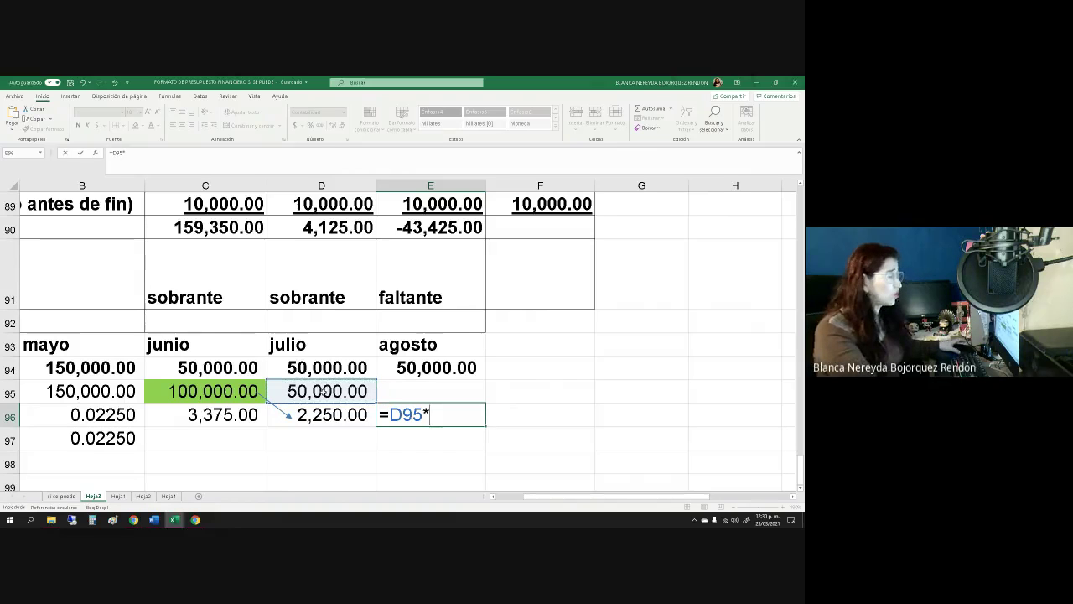
left_click(73, 414)
key("Return")
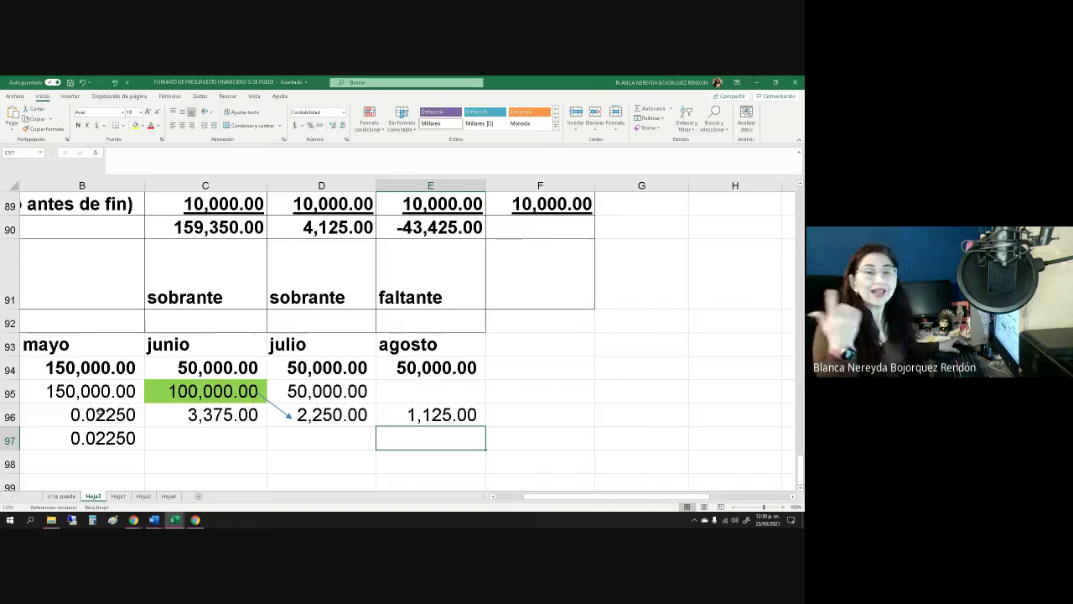
Check the agosto Pago de Intereses in F84 and narrow column B so the labels and the agosto column fit together.
scroll(482, 281, "up", 2)
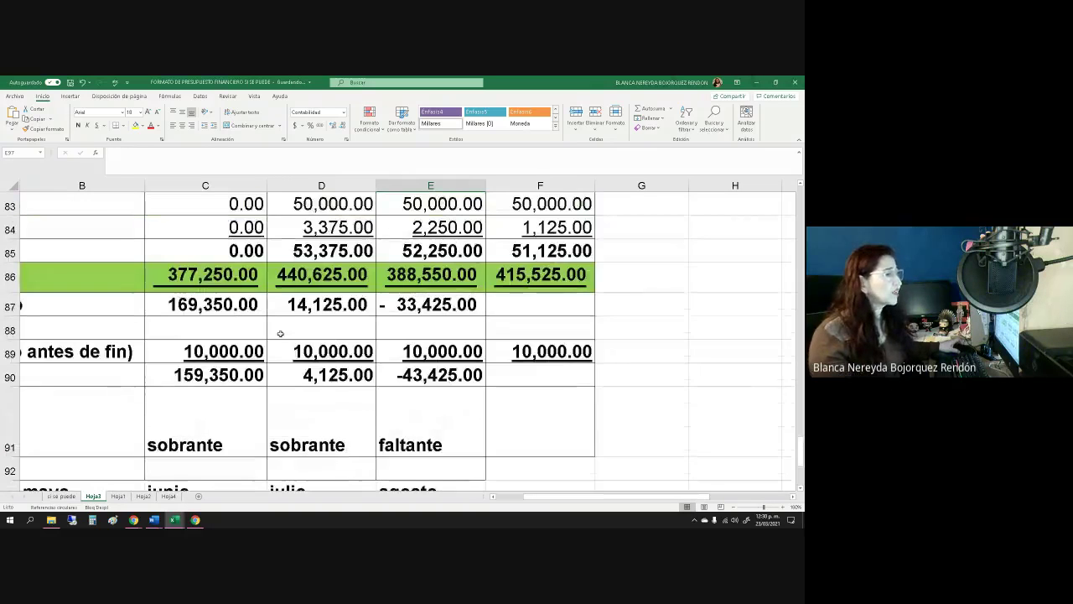
scroll(481, 281, "up", 1)
left_click(507, 305)
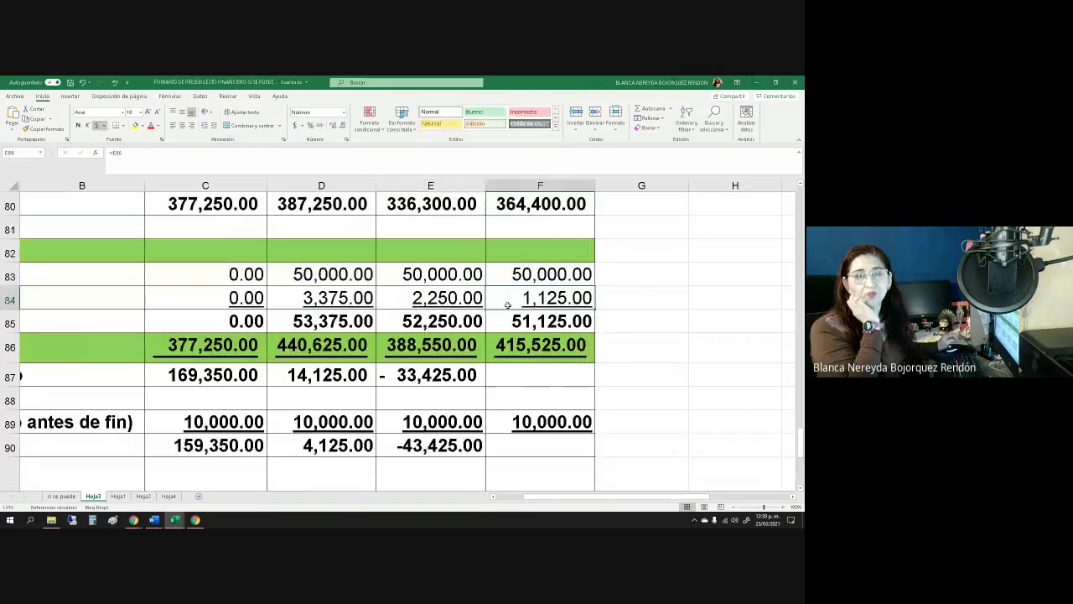
left_click(502, 375)
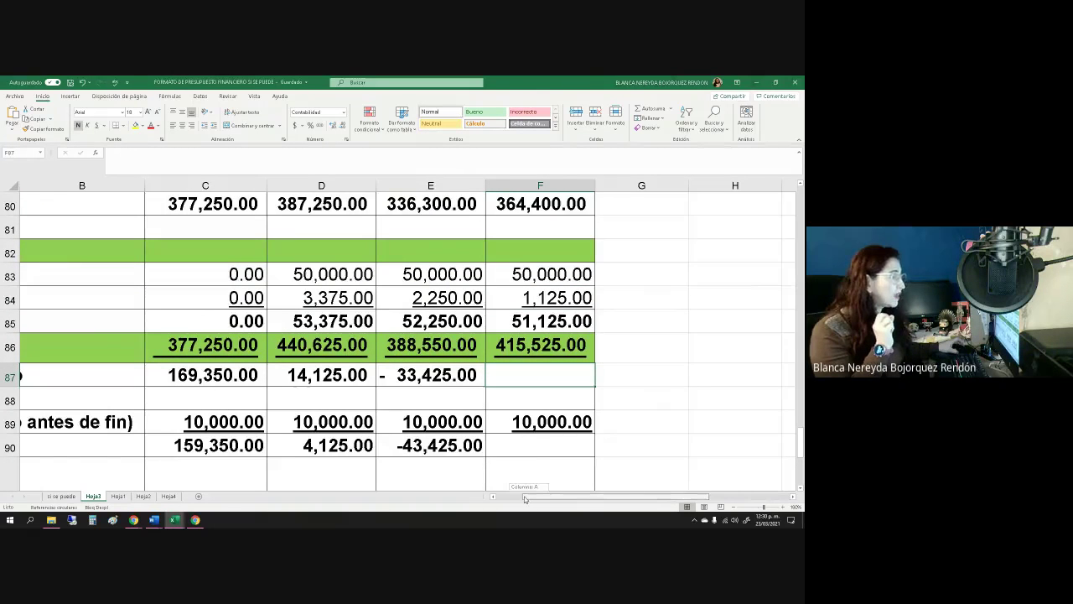
scroll(412, 185, "left", 3)
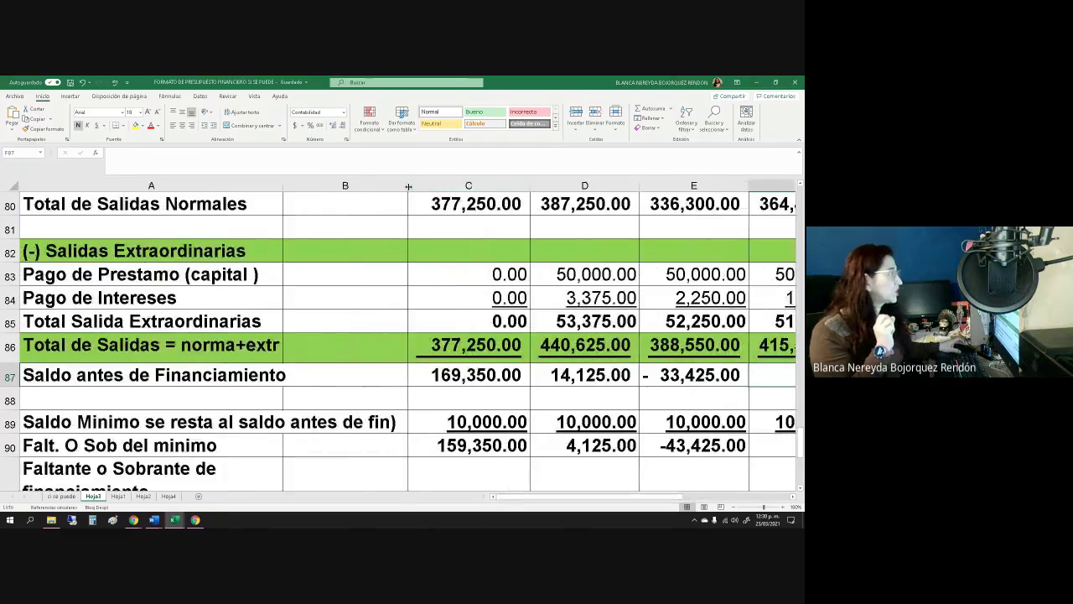
left_click_drag(408, 185, 303, 185)
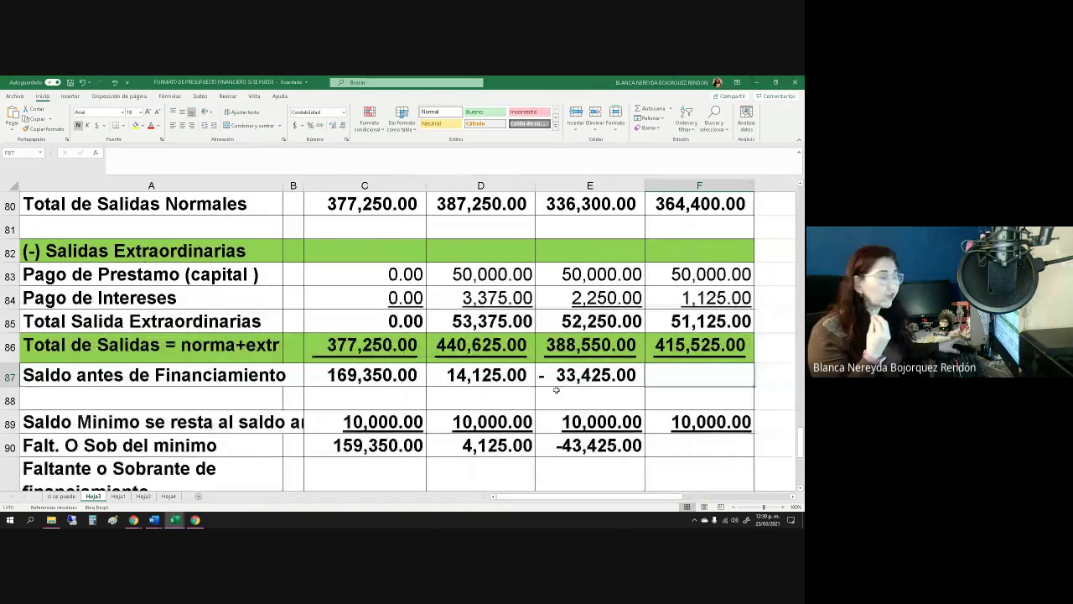
Examine the agosto Entradas Normales in F62:F65, the Entradas Extra, and Total Dinero Disponible in F73.
scroll(673, 337, "up", 3)
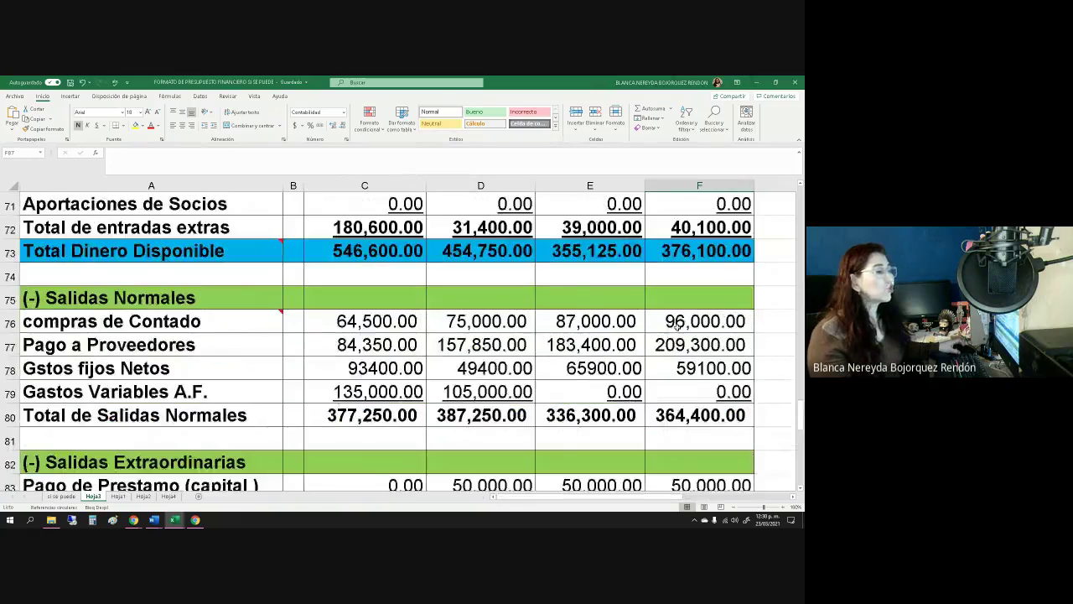
scroll(678, 325, "up", 2)
scroll(678, 326, "up", 3)
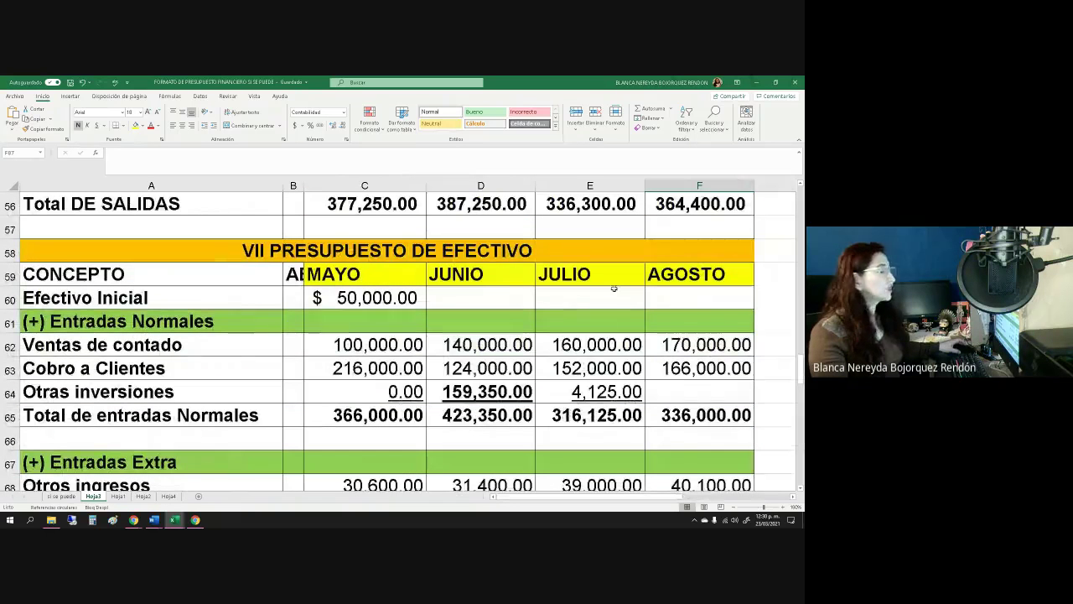
left_click(702, 344)
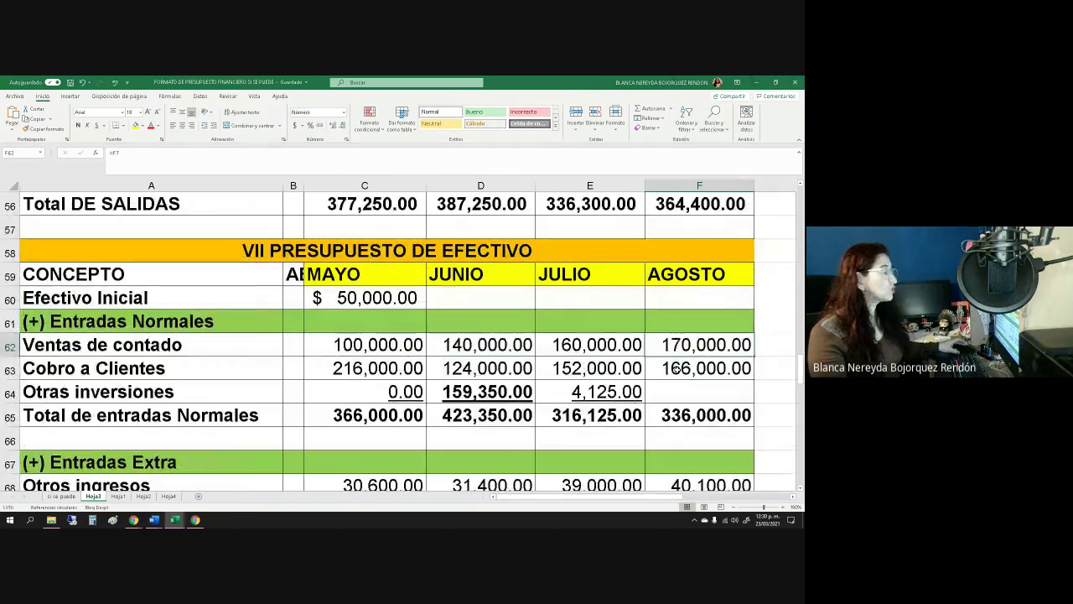
left_click(676, 370)
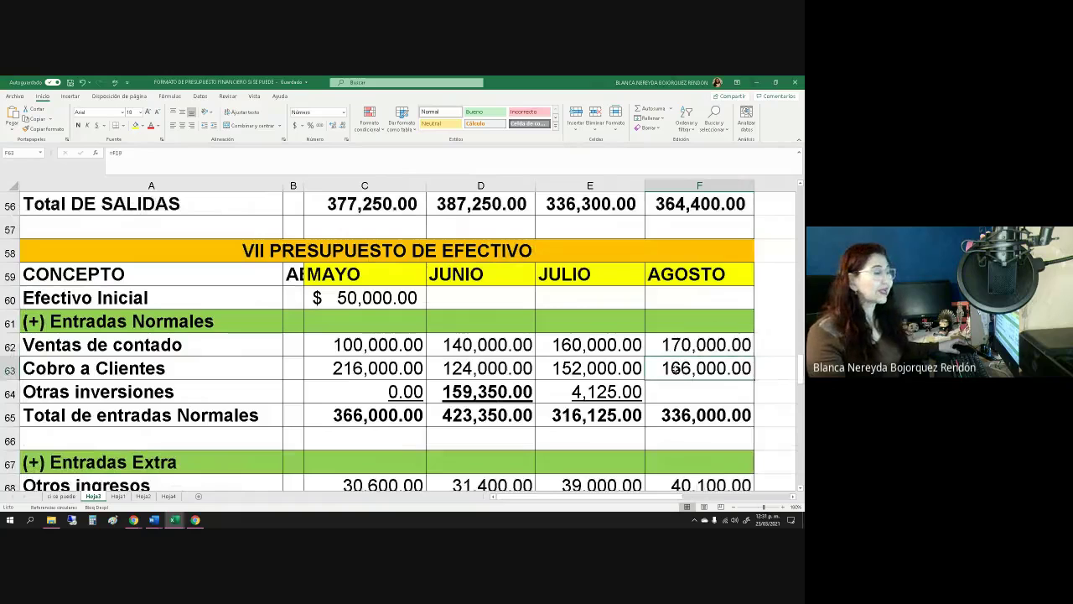
left_click(682, 393)
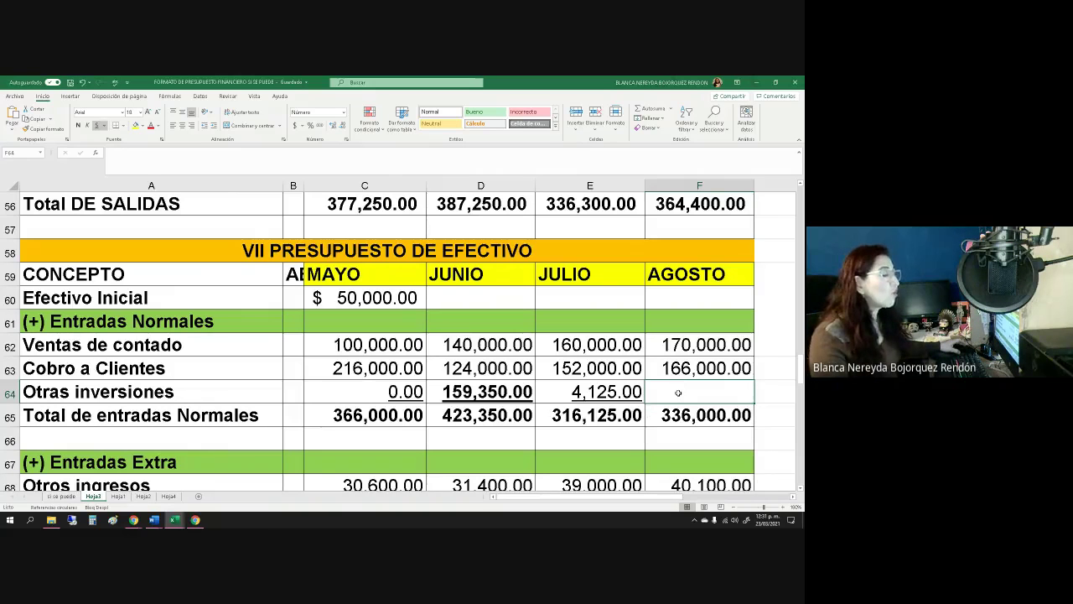
left_click(668, 417)
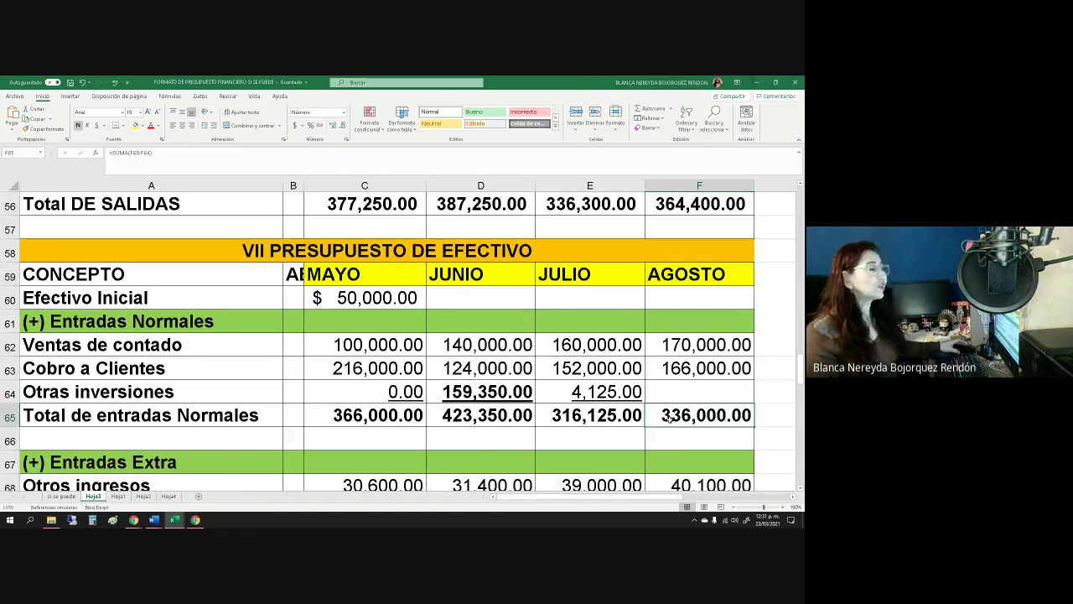
scroll(663, 432, "down", 1)
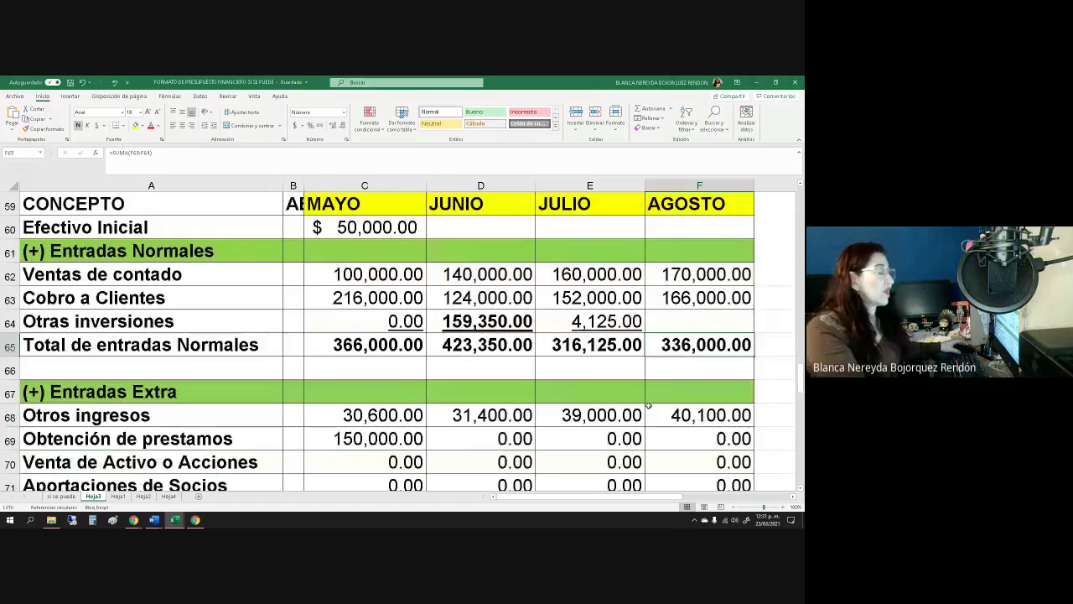
scroll(663, 390, "down", 2)
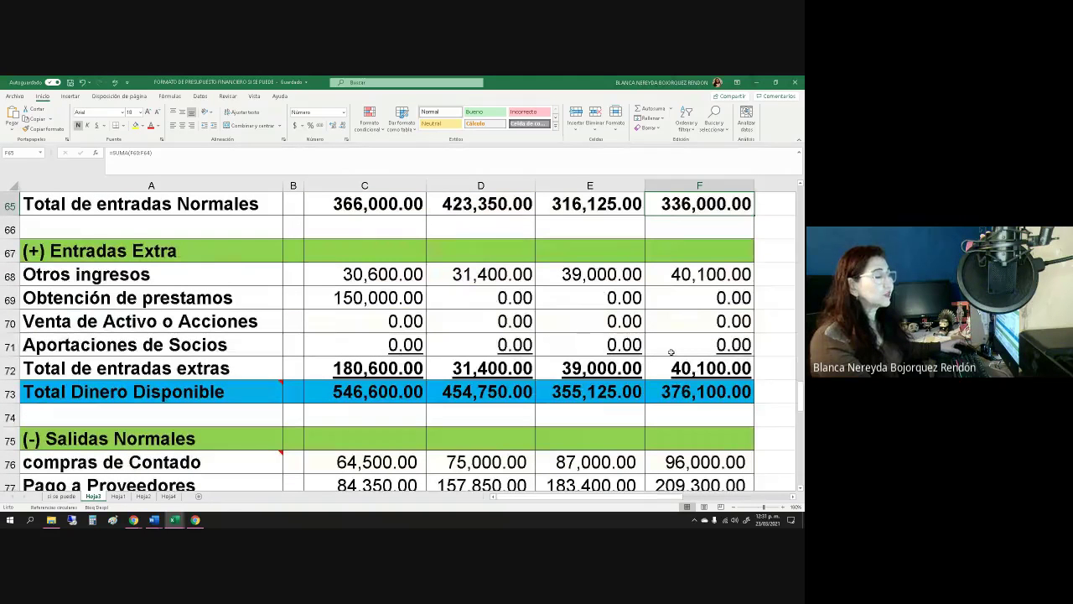
left_click(670, 394)
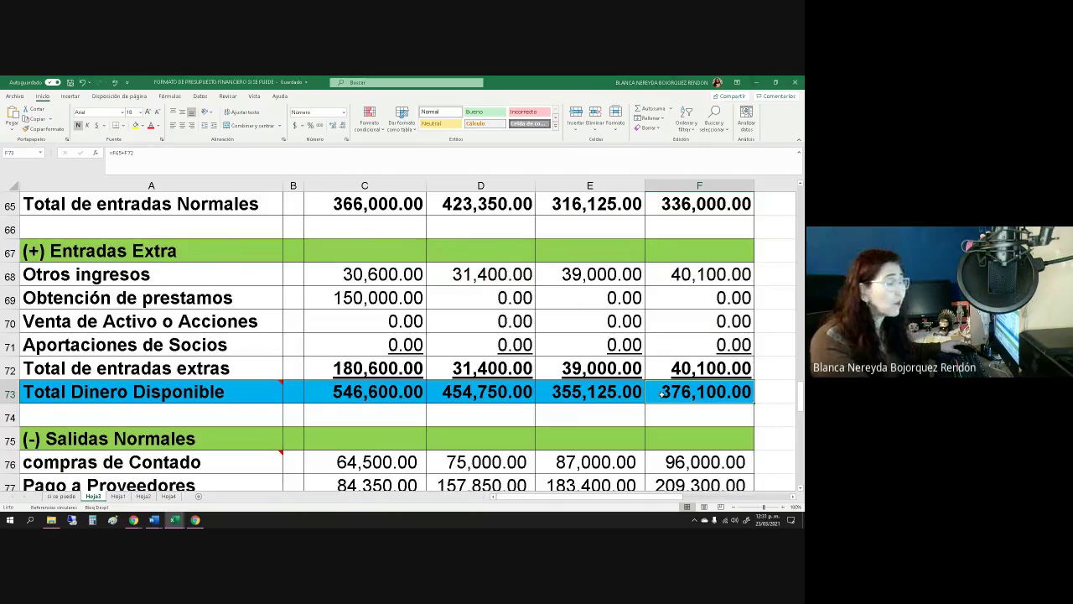
Calculate the agosto Saldo antes de Financiamiento in F87 as Total Dinero Disponible minus Total de Salidas, =F73-F86.
scroll(664, 396, "down", 2)
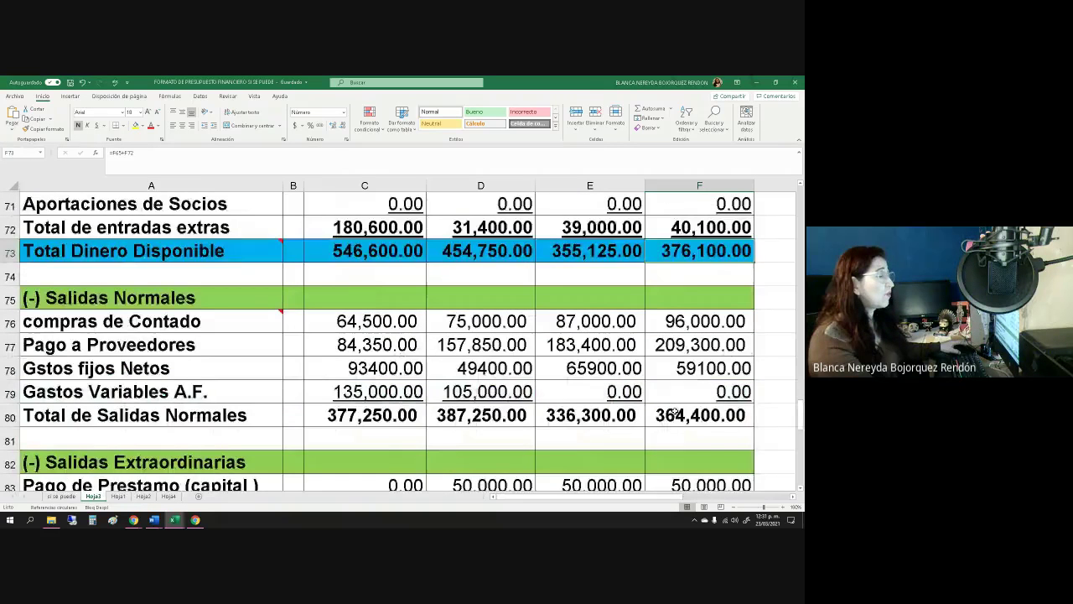
scroll(675, 411, "down", 3)
left_click(679, 379)
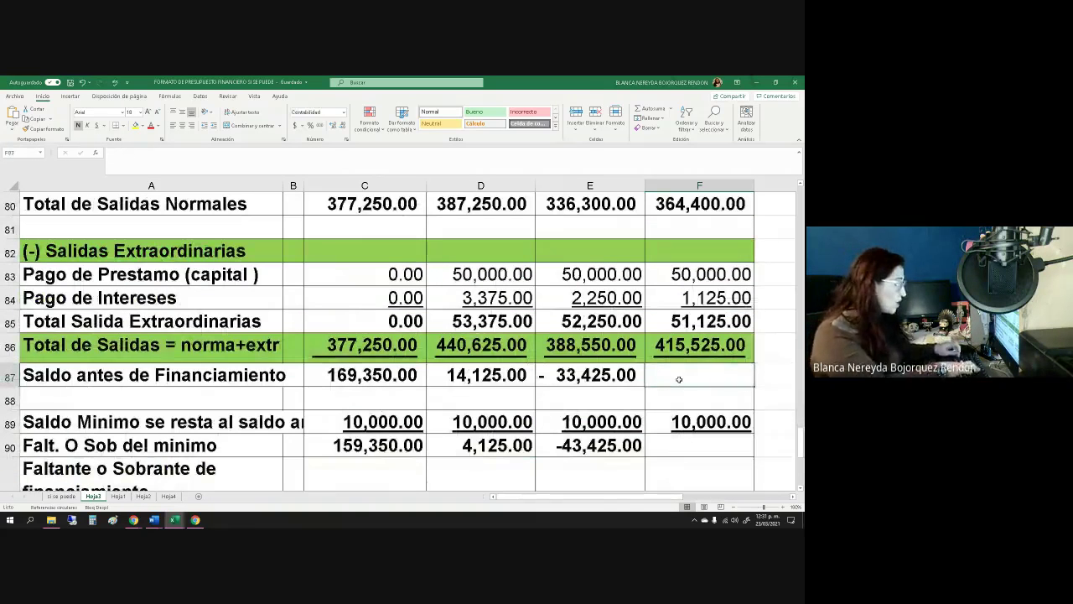
type("=")
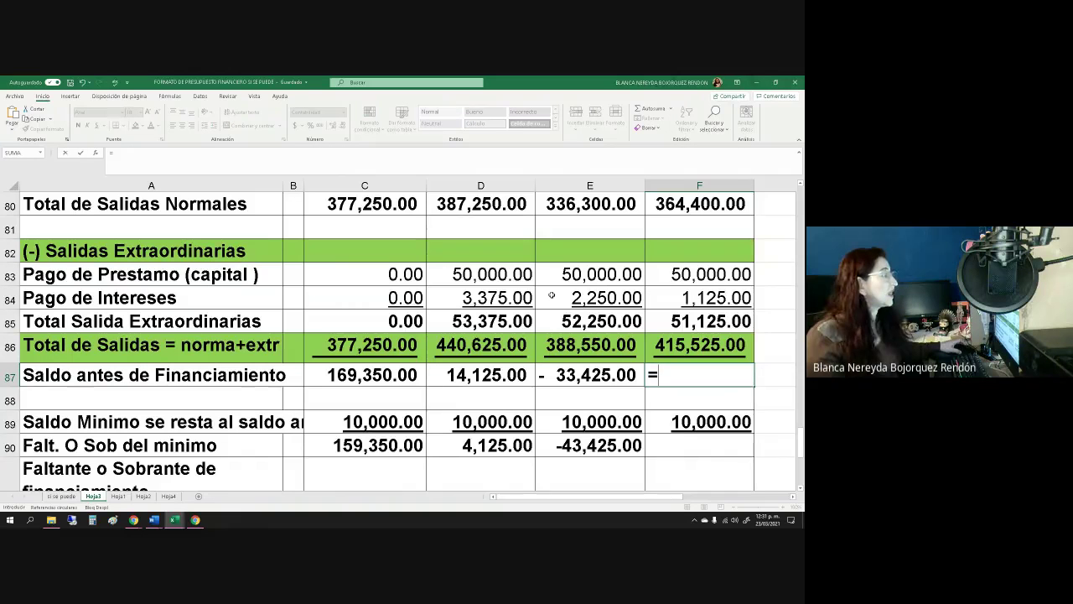
left_click(678, 206)
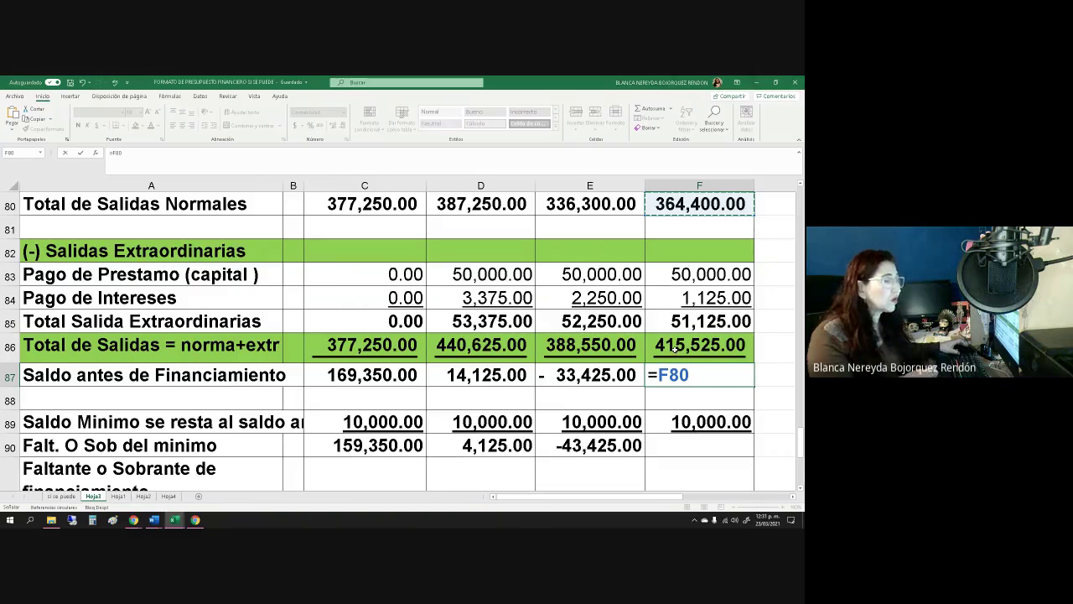
key("BackSpace")
key("BackSpace")
key("BackSpace")
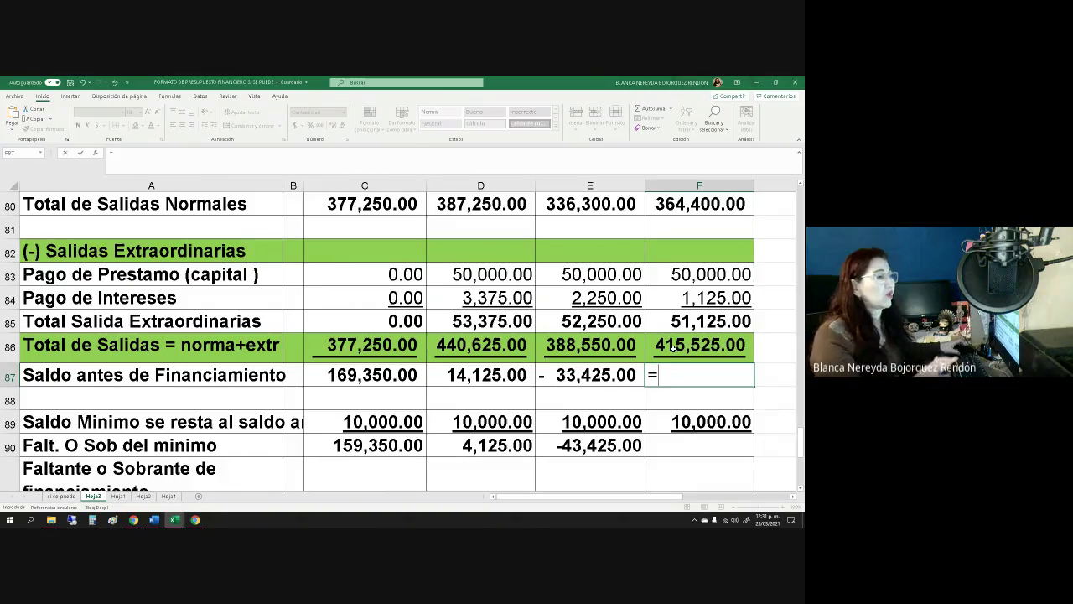
scroll(670, 335, "up", 3)
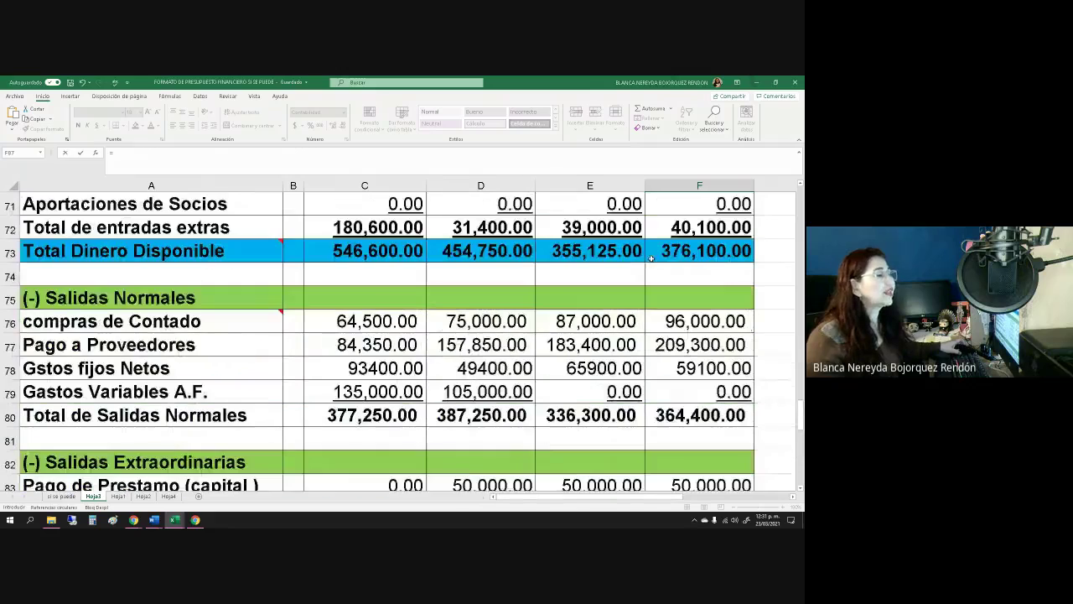
left_click(662, 250)
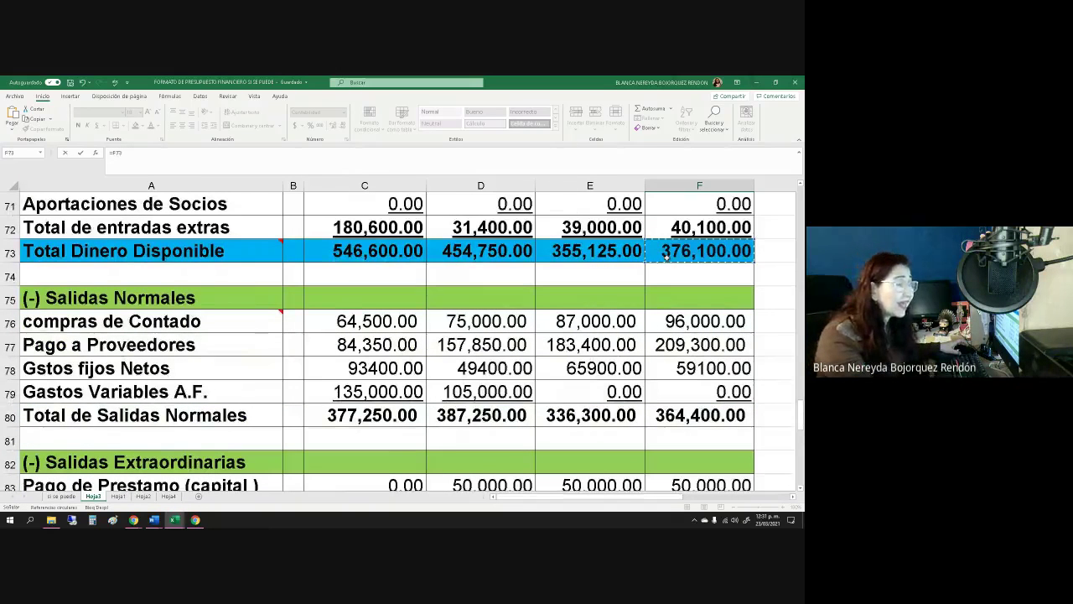
type("-")
scroll(668, 285, "down", 1)
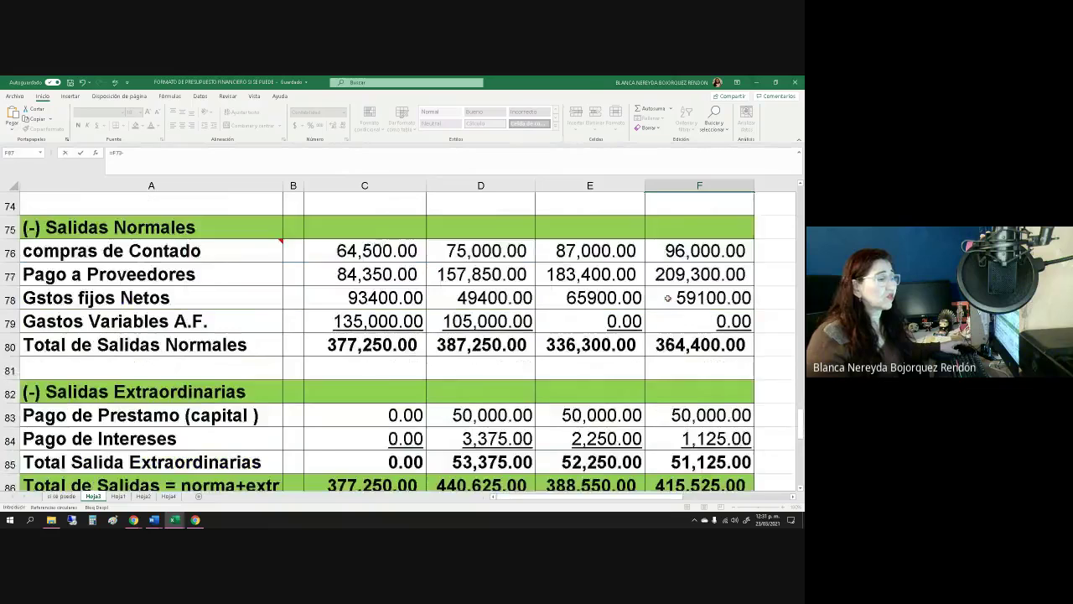
scroll(668, 298, "down", 2)
left_click(699, 344)
key("Return")
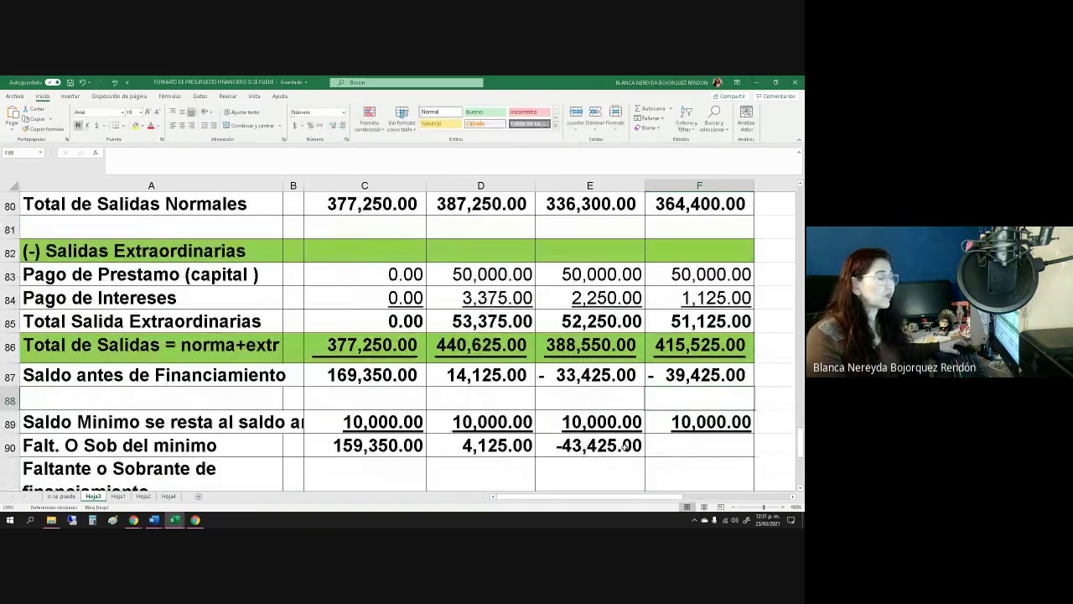
Fill the Falt. O Sob del minimo formula from E90 into F90 and enter faltante as the agosto label in F91.
left_click(625, 446)
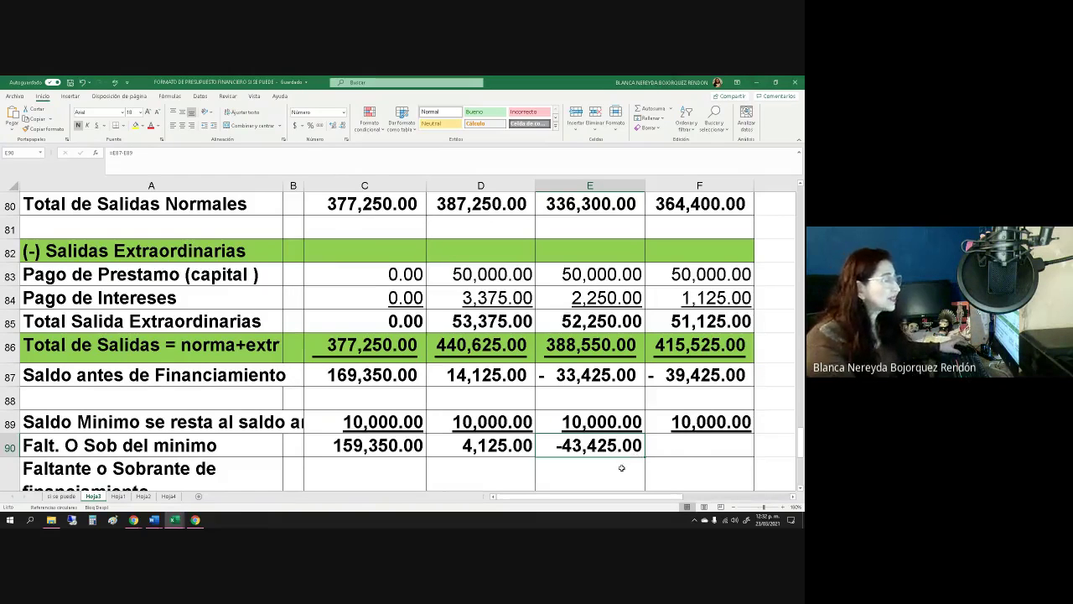
left_click_drag(645, 457, 696, 457)
scroll(680, 438, "down", 3)
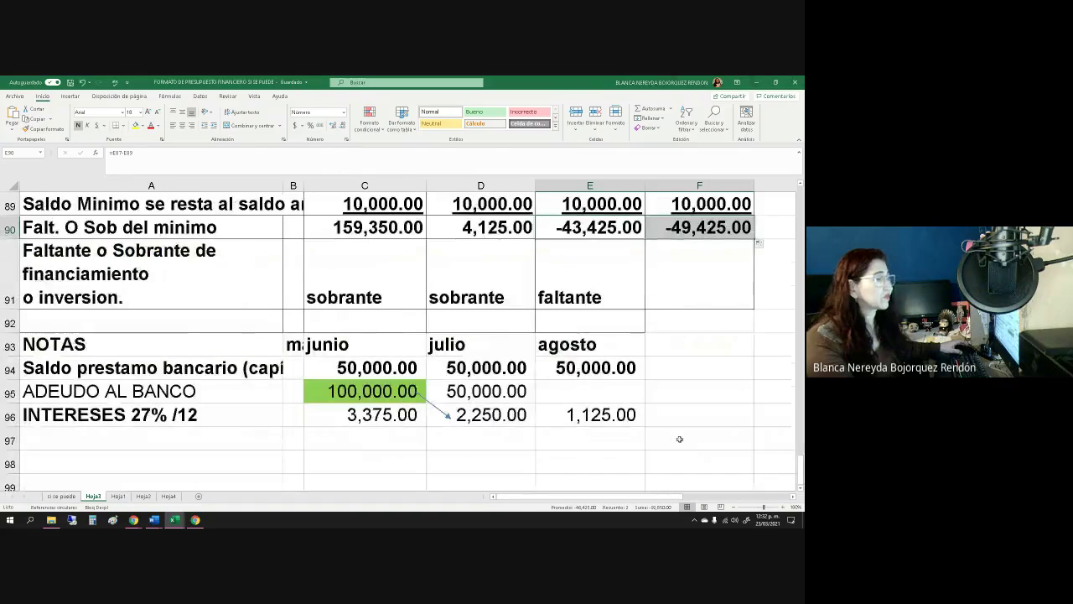
left_click(668, 296)
type("altante")
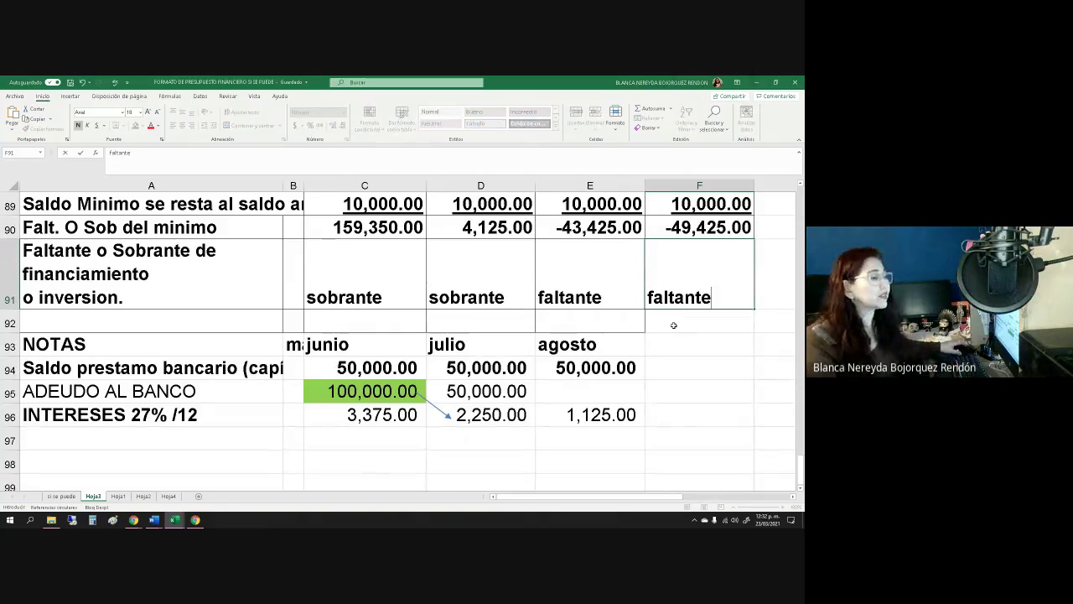
scroll(676, 322, "up", 1)
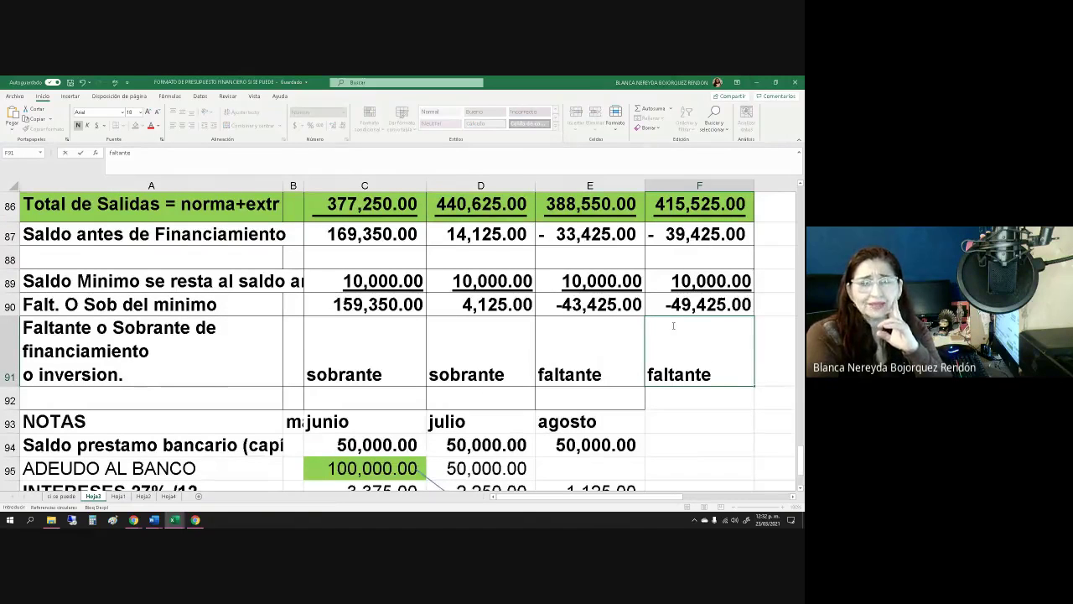
double_click(673, 326)
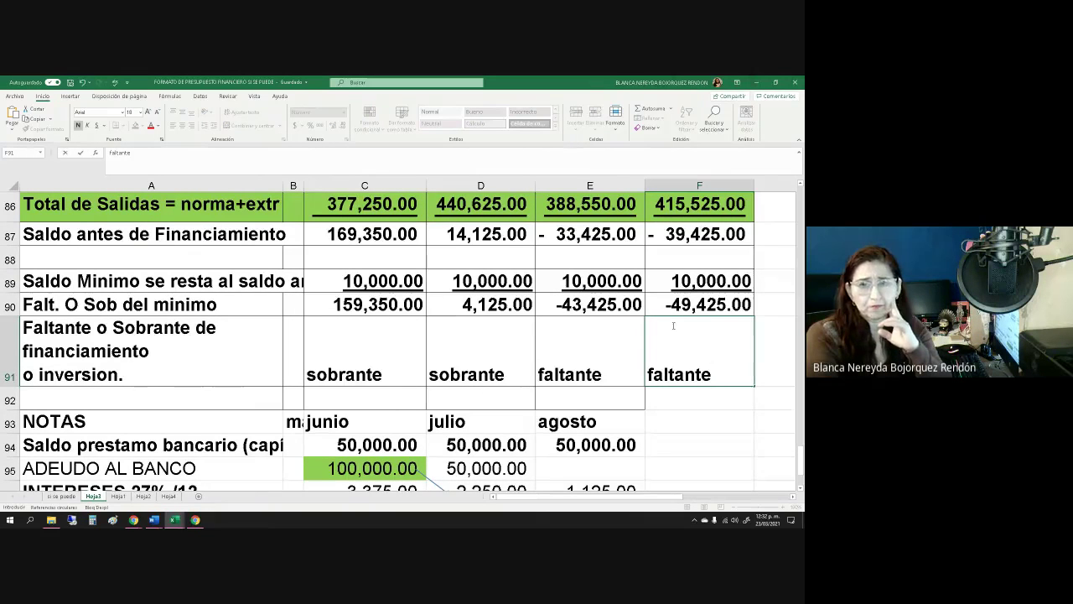